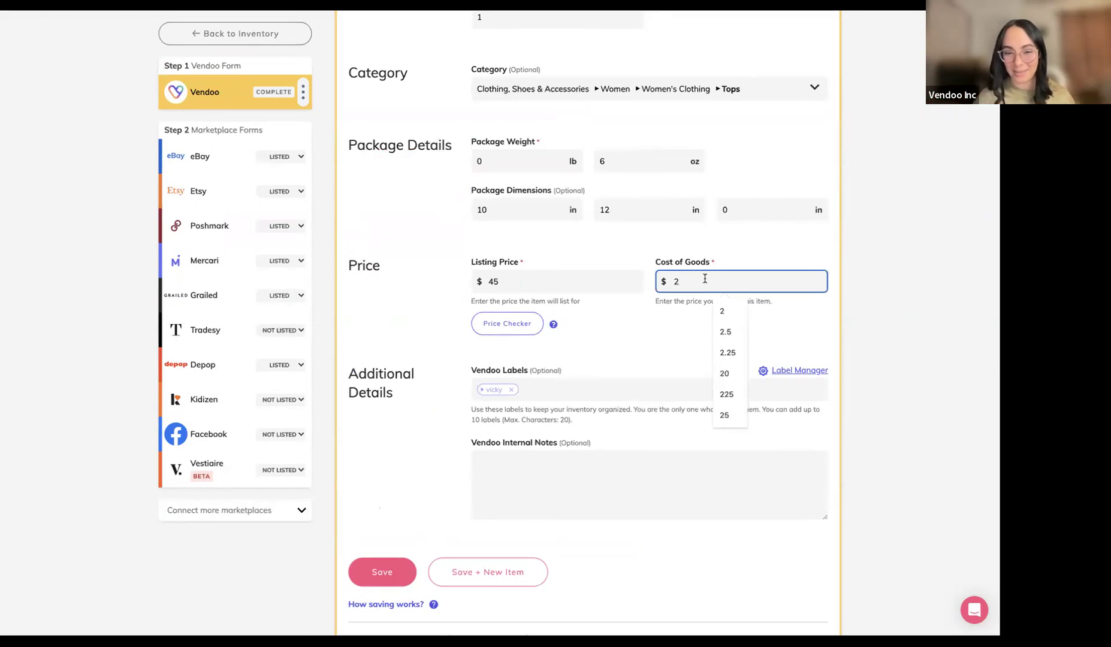
# Step: Review the crochet tank top's description, tags, category, package details, price and additional details in its item form
pyautogui.click(614, 341)
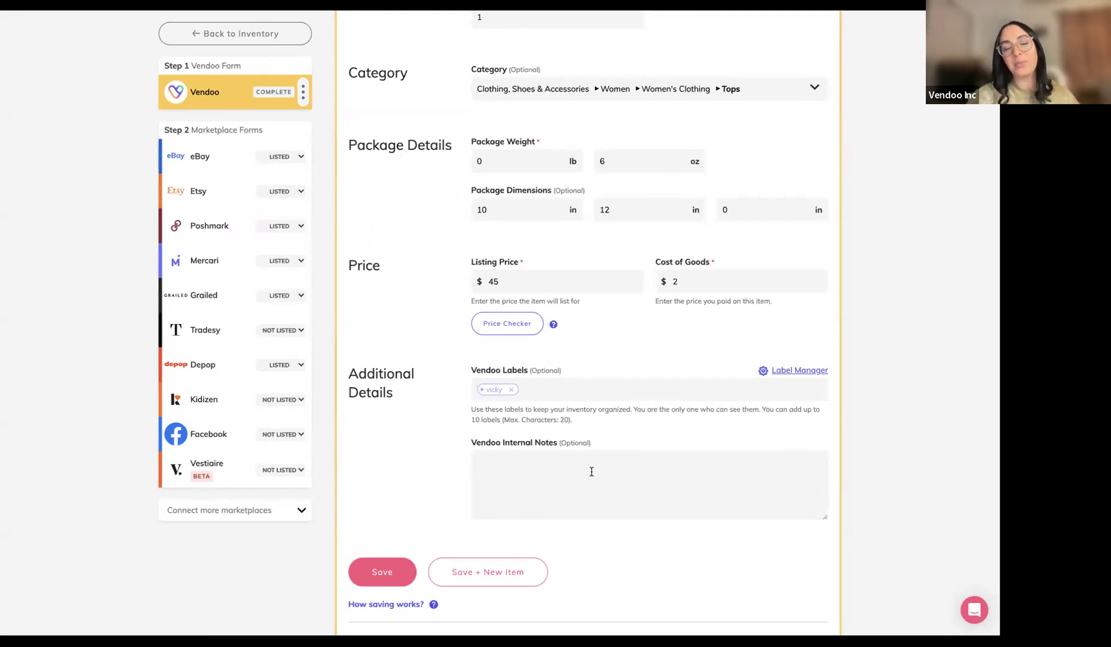
pyautogui.scroll(3, 592, 472)
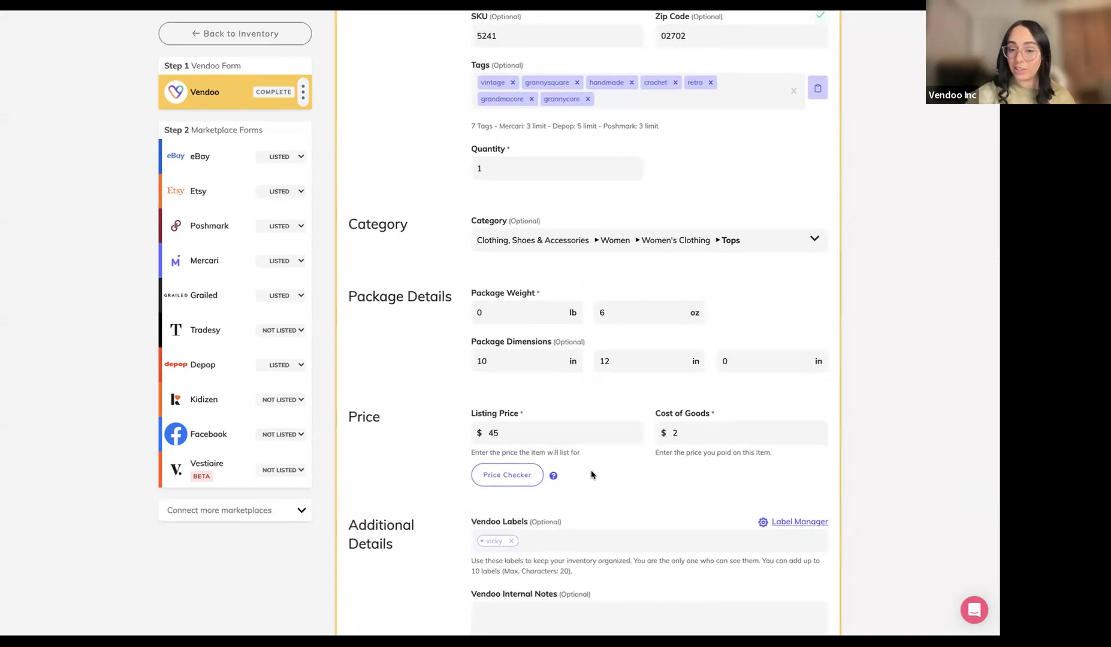
pyautogui.scroll(-3, 591, 473)
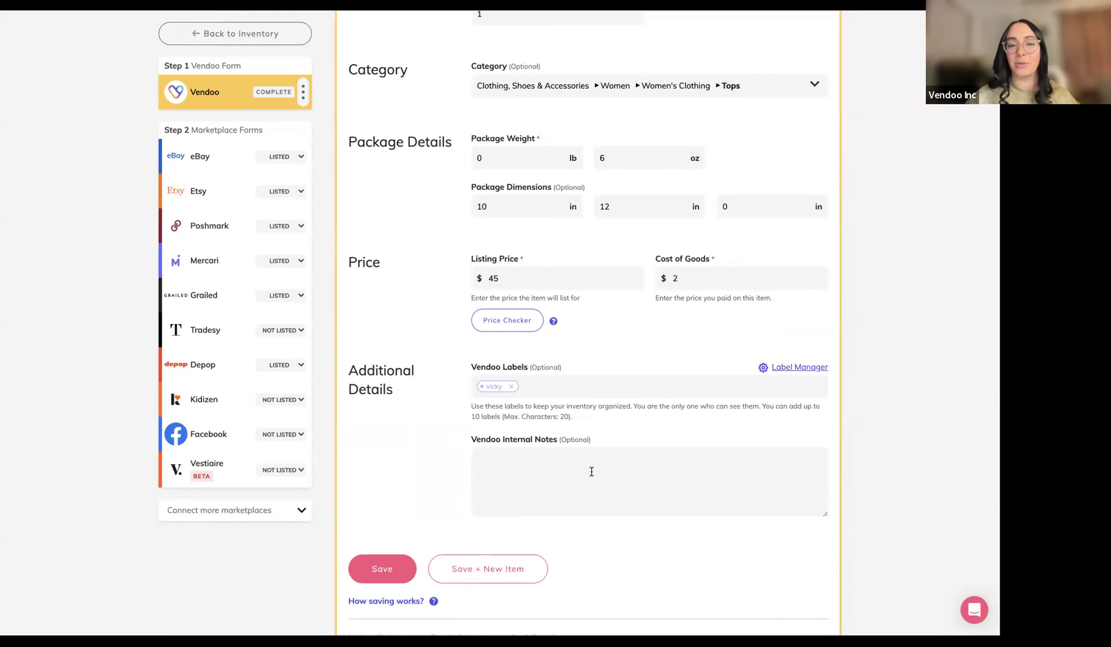
pyautogui.scroll(7, 591, 471)
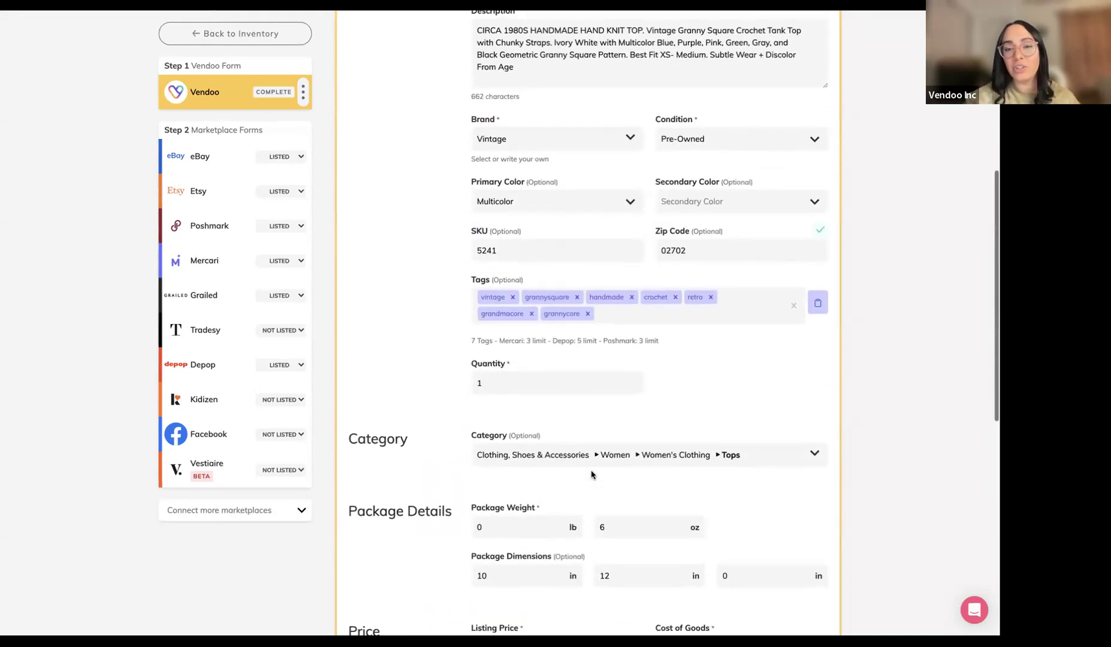
pyautogui.scroll(1, 591, 474)
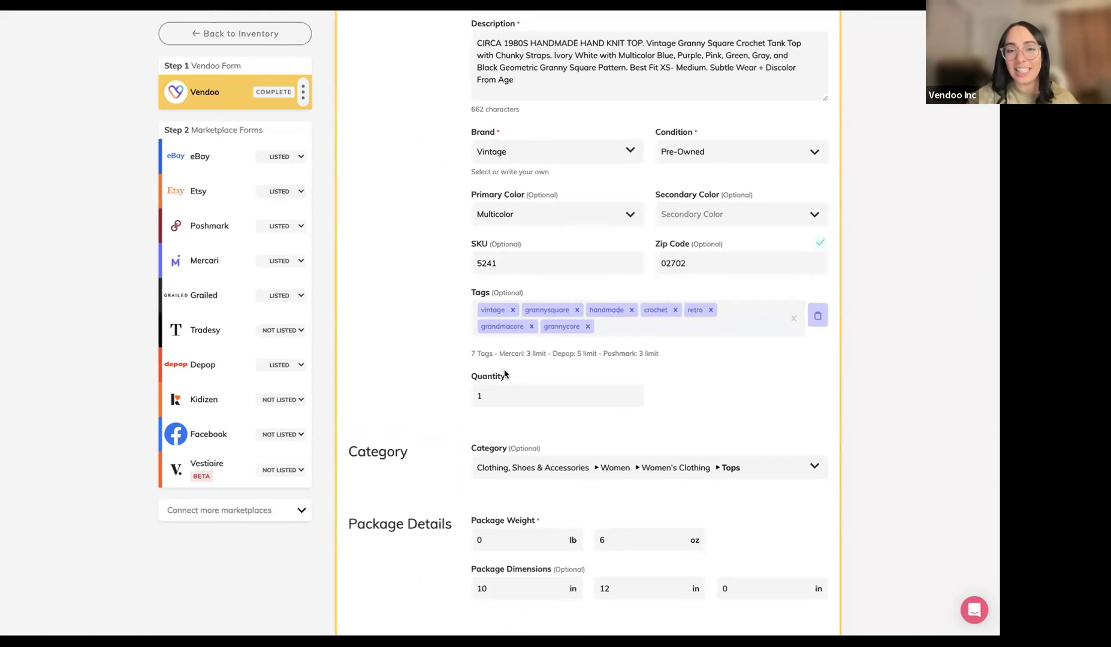
pyautogui.scroll(-4, 505, 374)
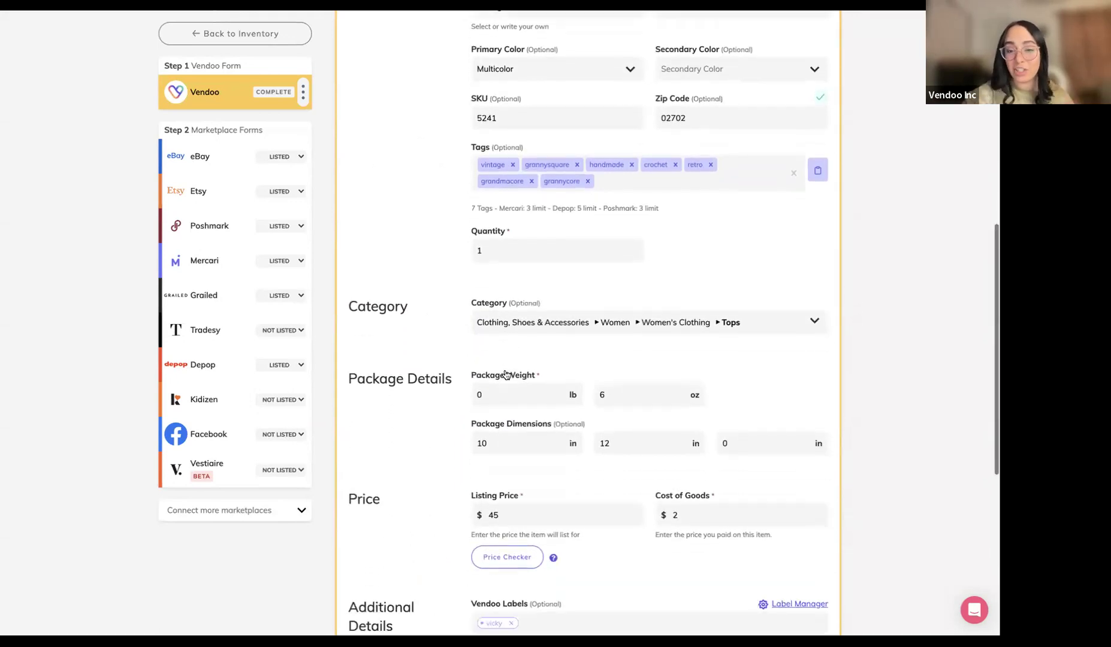
pyautogui.scroll(-3, 505, 372)
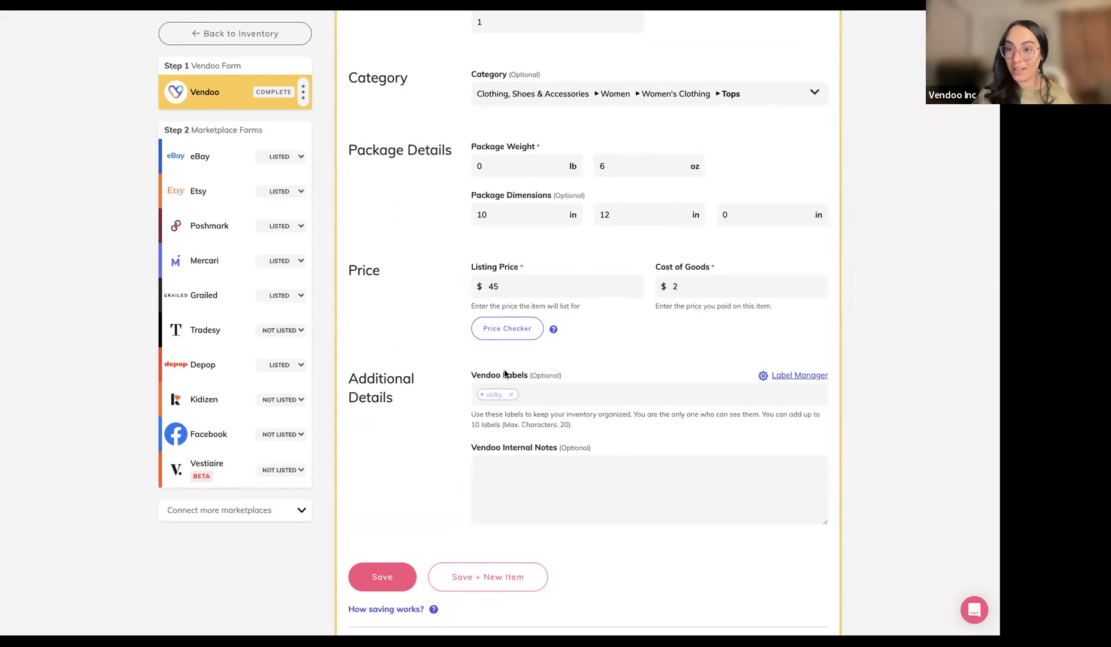
pyautogui.scroll(5, 505, 375)
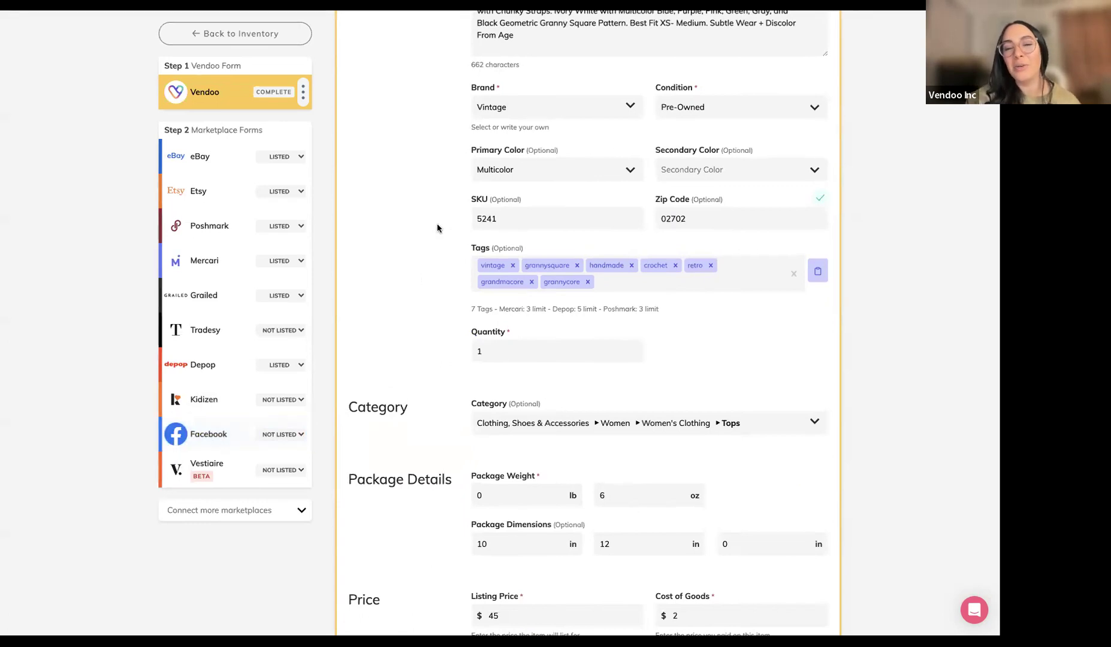
pyautogui.scroll(-5, 437, 228)
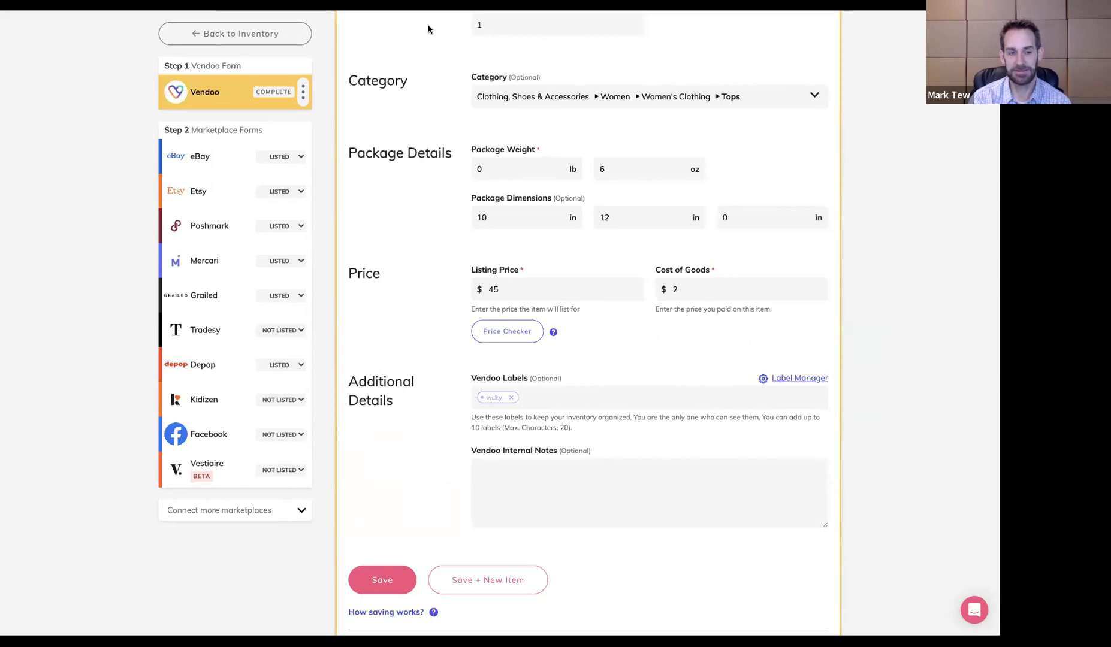
# Step: Save the crochet tank top item and return to the inventory's draft items
pyautogui.click(379, 586)
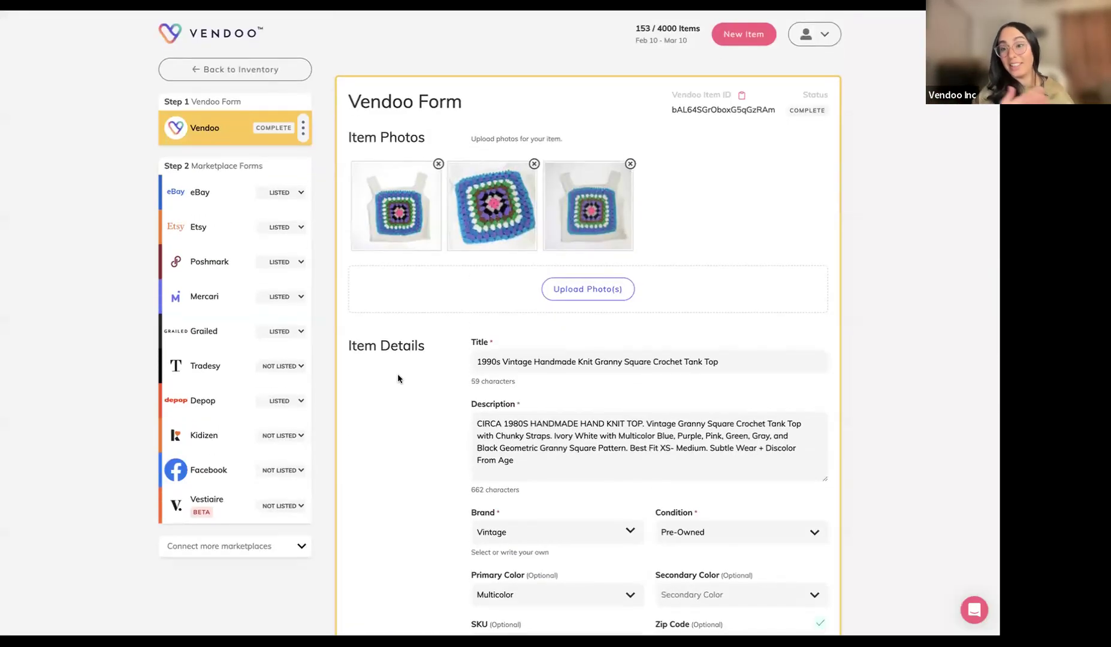
pyautogui.click(241, 71)
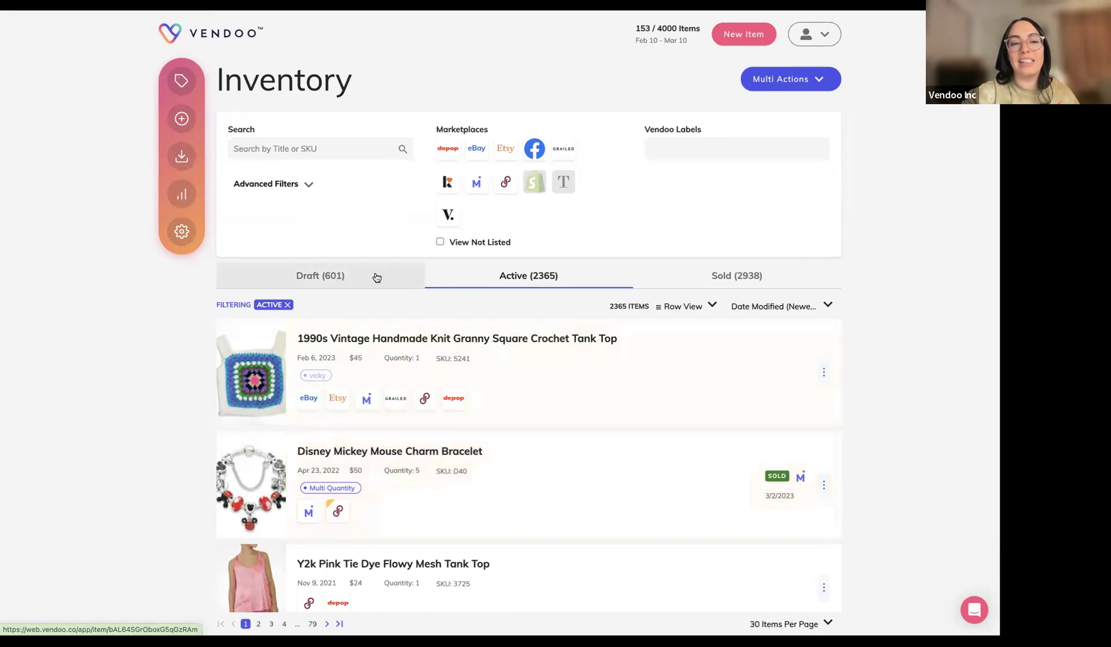
pyautogui.click(335, 287)
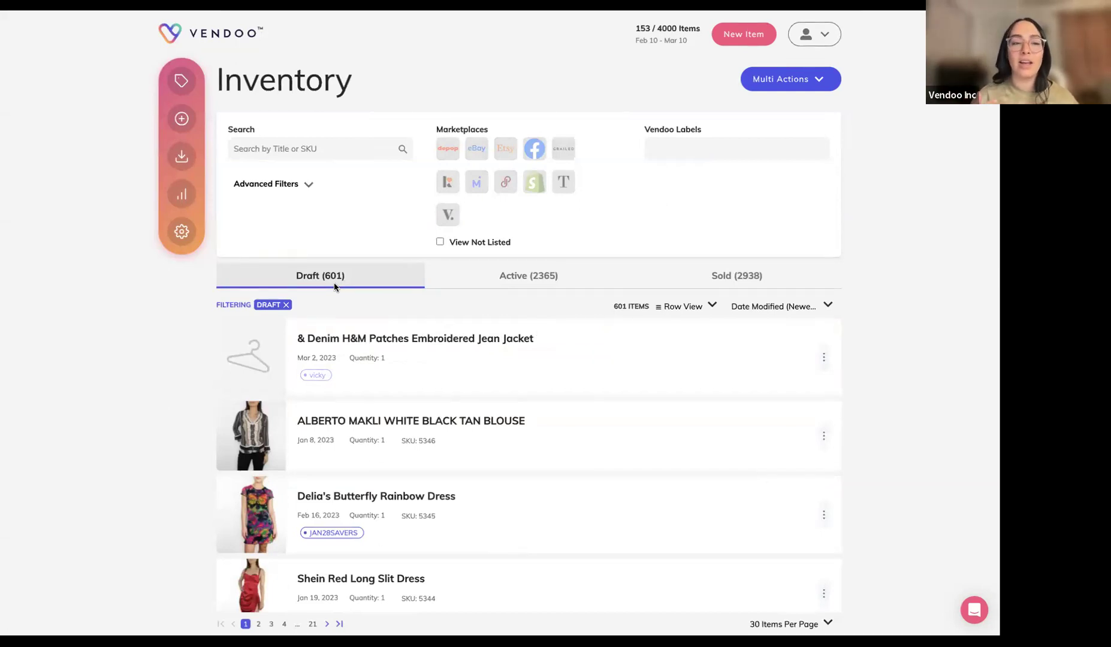
# Step: Start a new inventory item and fill its form from the JEANS template, overriding any existing data
pyautogui.click(187, 127)
pyautogui.click(777, 150)
pyautogui.click(721, 202)
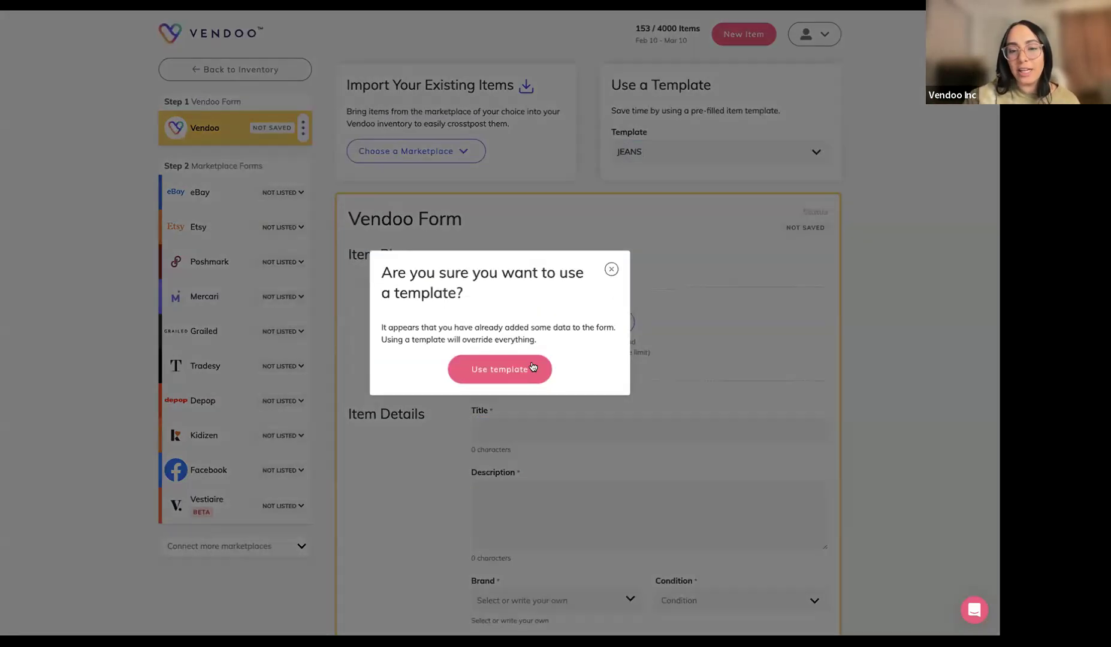
pyautogui.click(533, 366)
# Step: Title the new item "Levi's 501 jeans"
pyautogui.scroll(-1, 515, 431)
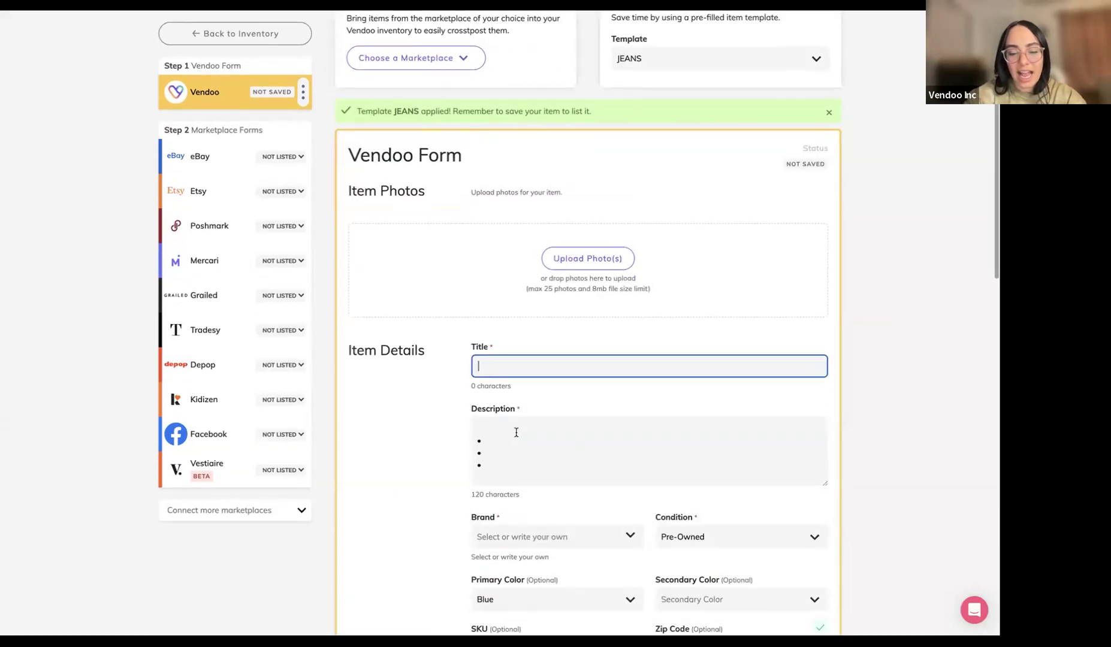
pyautogui.write("Levi's 501 ")
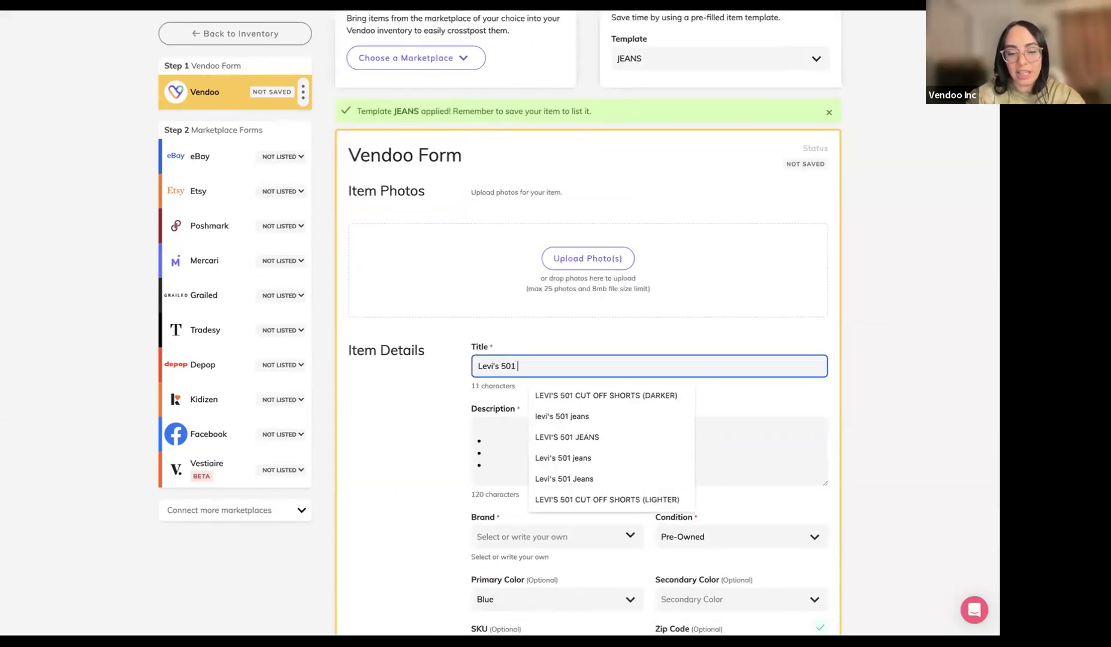
pyautogui.write('jeans')
# Step: Set the ounces of the package weight to 4 and save the jeans item, continuing with a blank new item
pyautogui.scroll(-10, 689, 323)
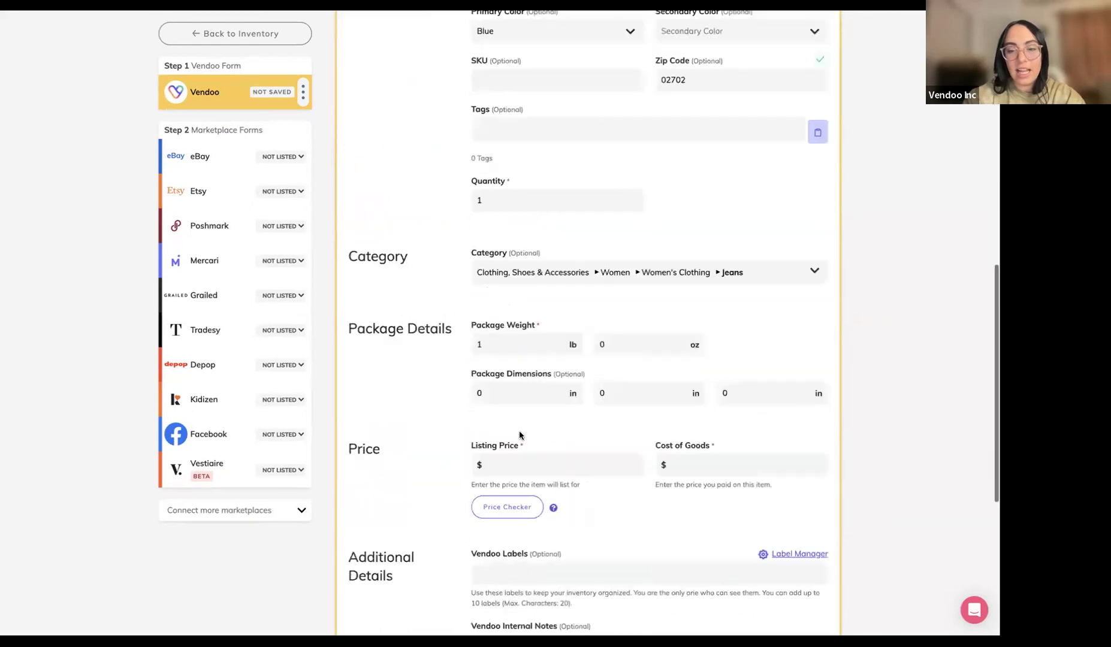
pyautogui.click(688, 355)
pyautogui.write('4')
pyautogui.scroll(-4, 665, 359)
pyautogui.click(485, 417)
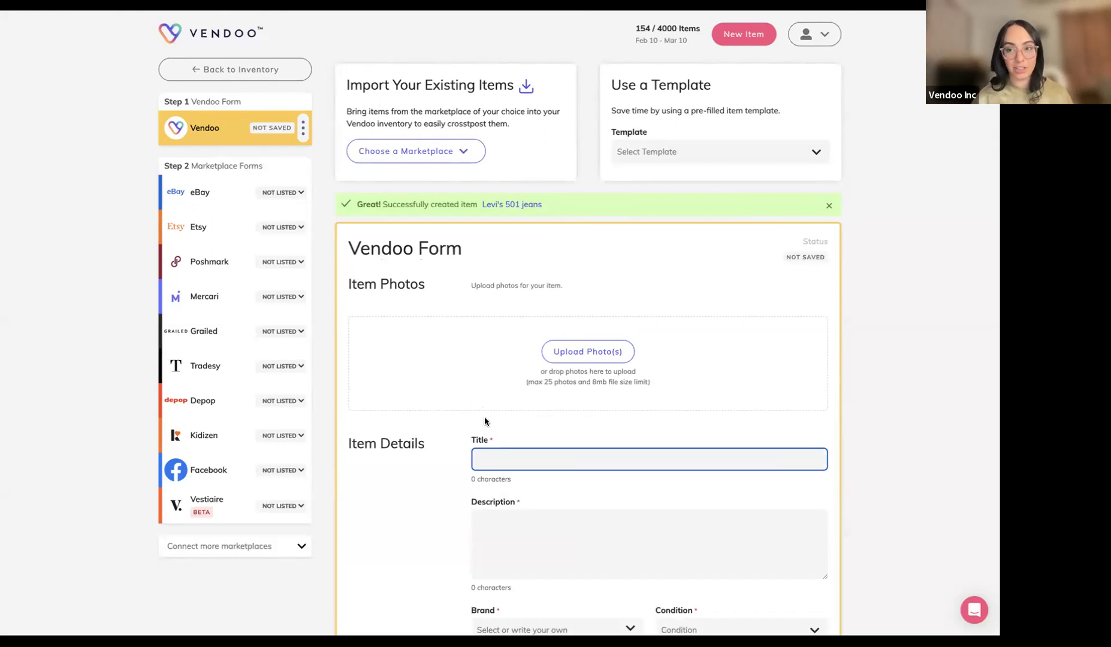
# Step: Return to the inventory and look through the list of draft items, including the saved Levi's 501 jeans
pyautogui.click(246, 74)
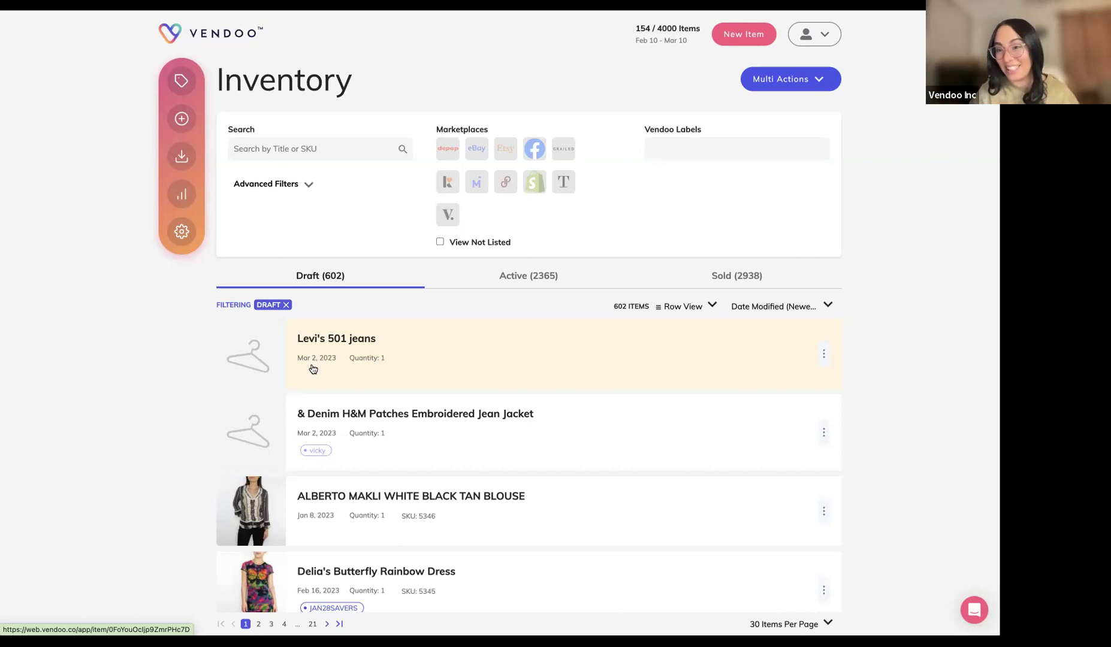
pyautogui.scroll(-5, 312, 368)
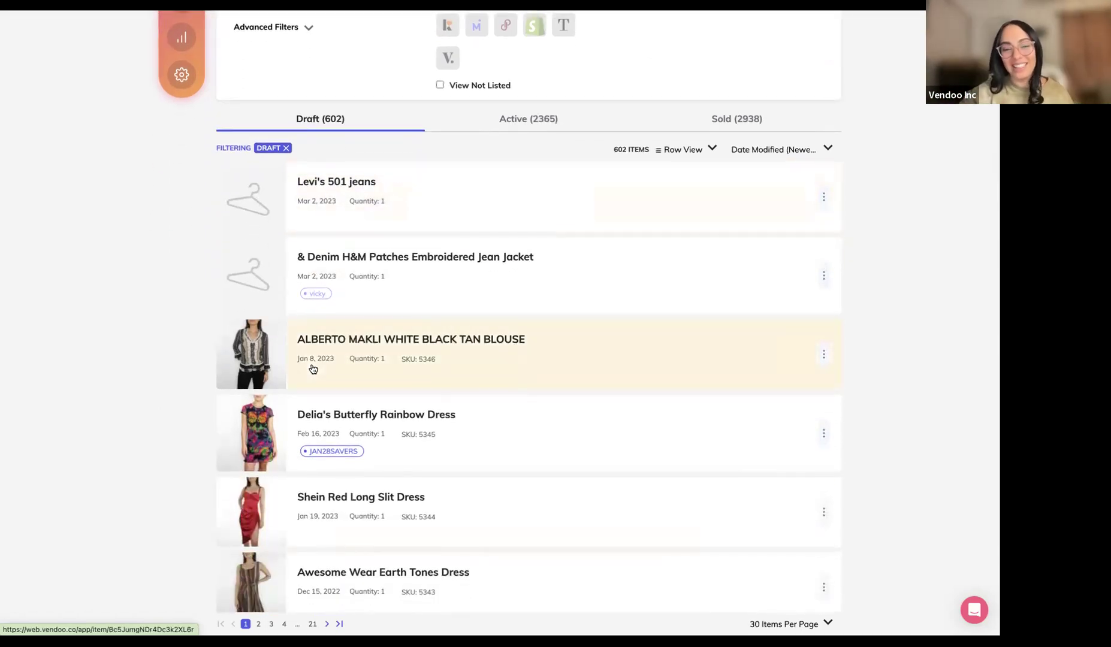
pyautogui.scroll(-4, 312, 368)
pyautogui.scroll(-2, 312, 368)
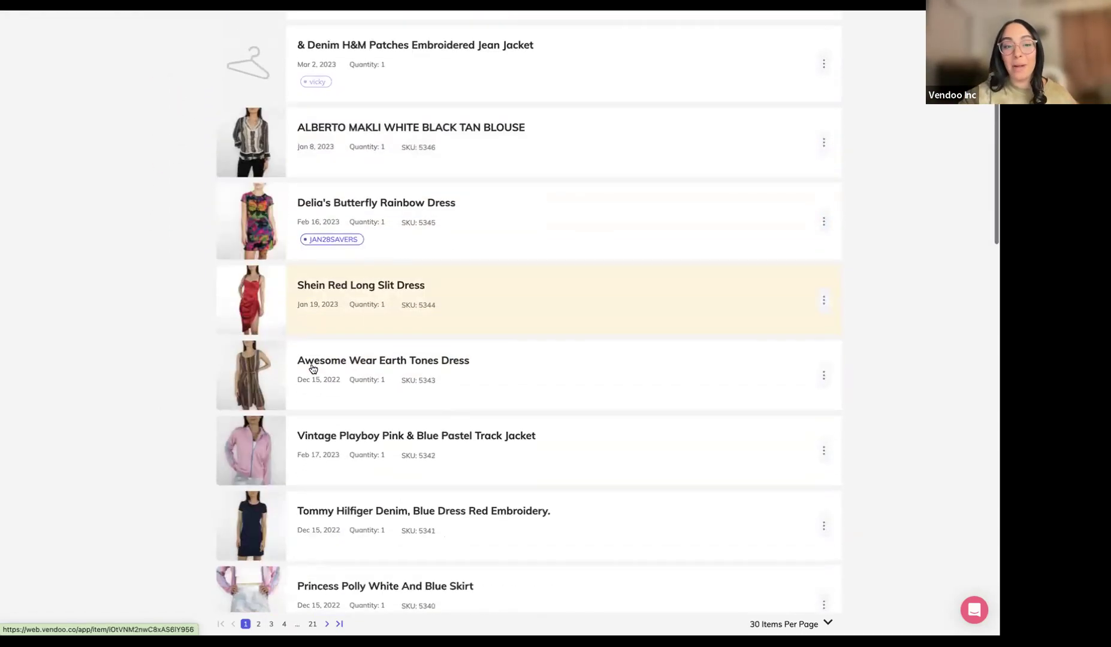
pyautogui.scroll(-4, 312, 368)
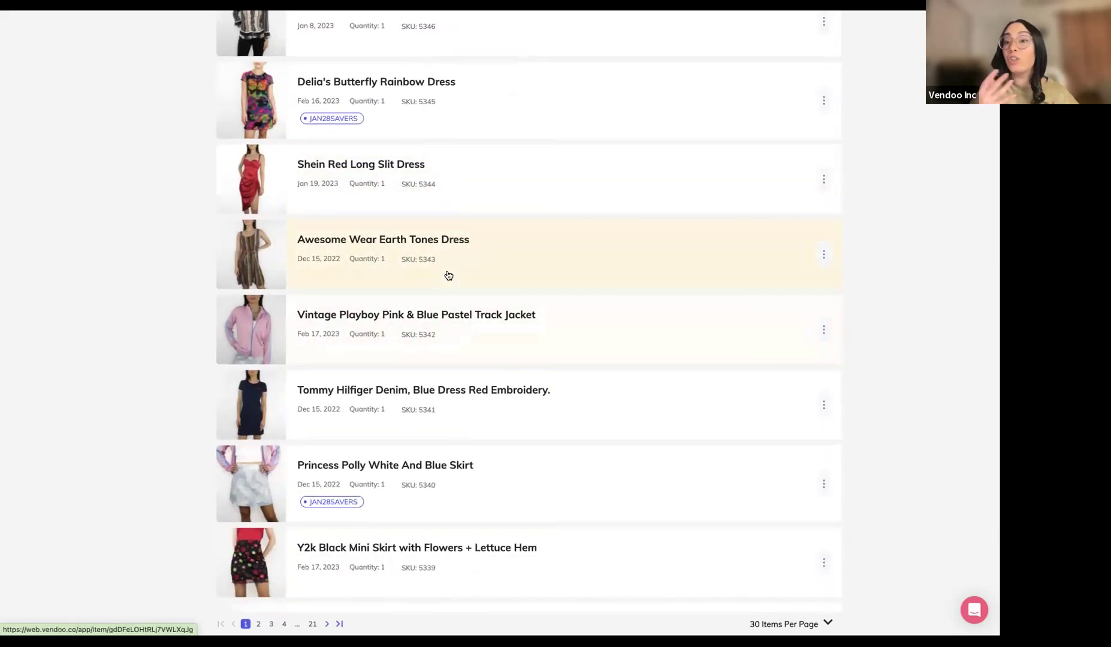
pyautogui.scroll(-20, 448, 275)
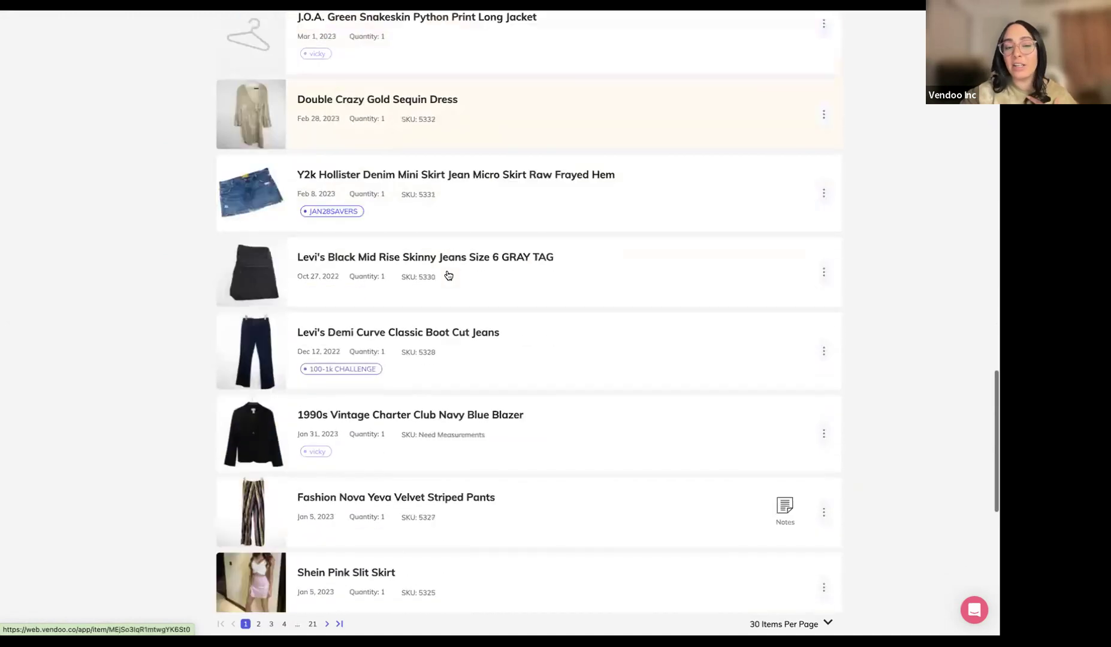
pyautogui.scroll(20, 448, 275)
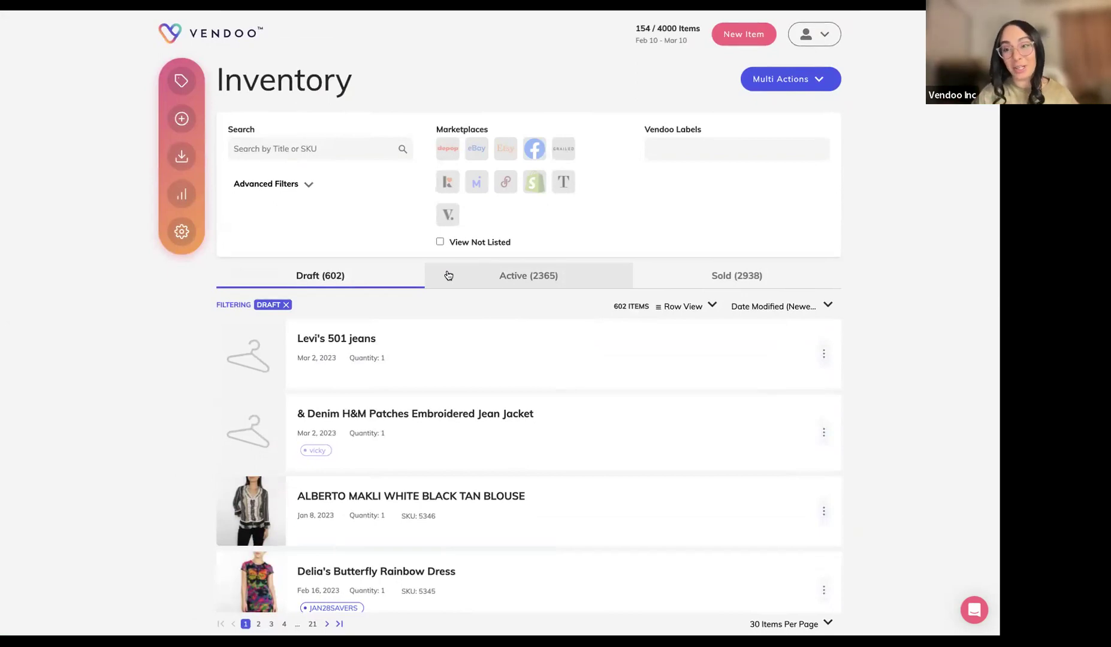
# Step: View the active inventory and open the 1990s granny square crochet tank top's form, returning to the list after viewing it
pyautogui.click(512, 279)
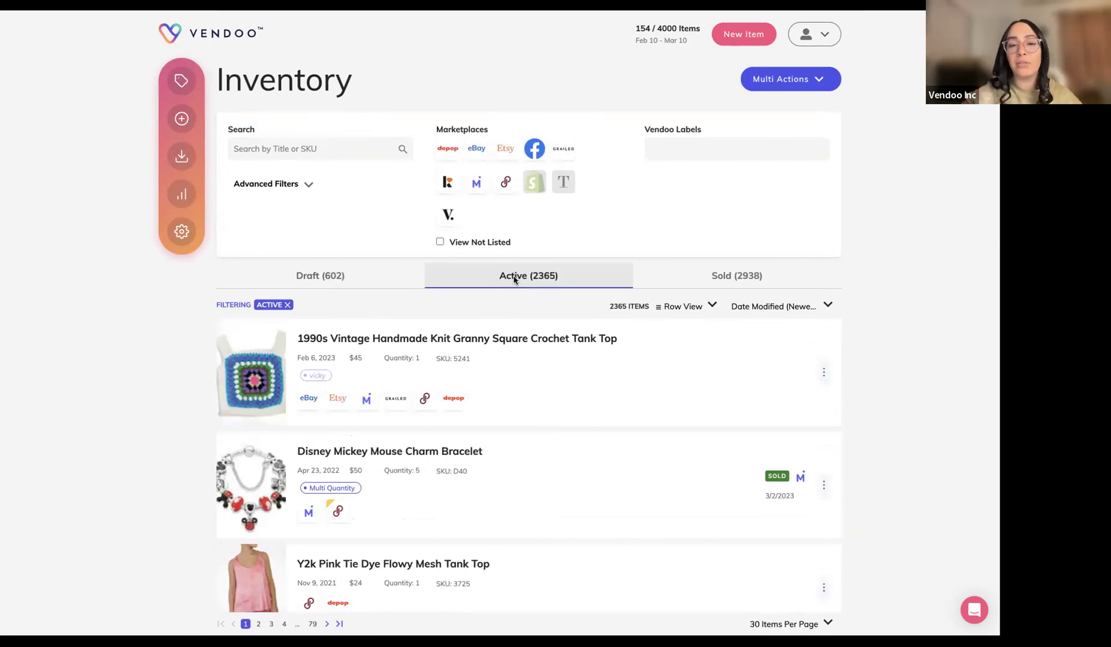
pyautogui.scroll(-2, 633, 525)
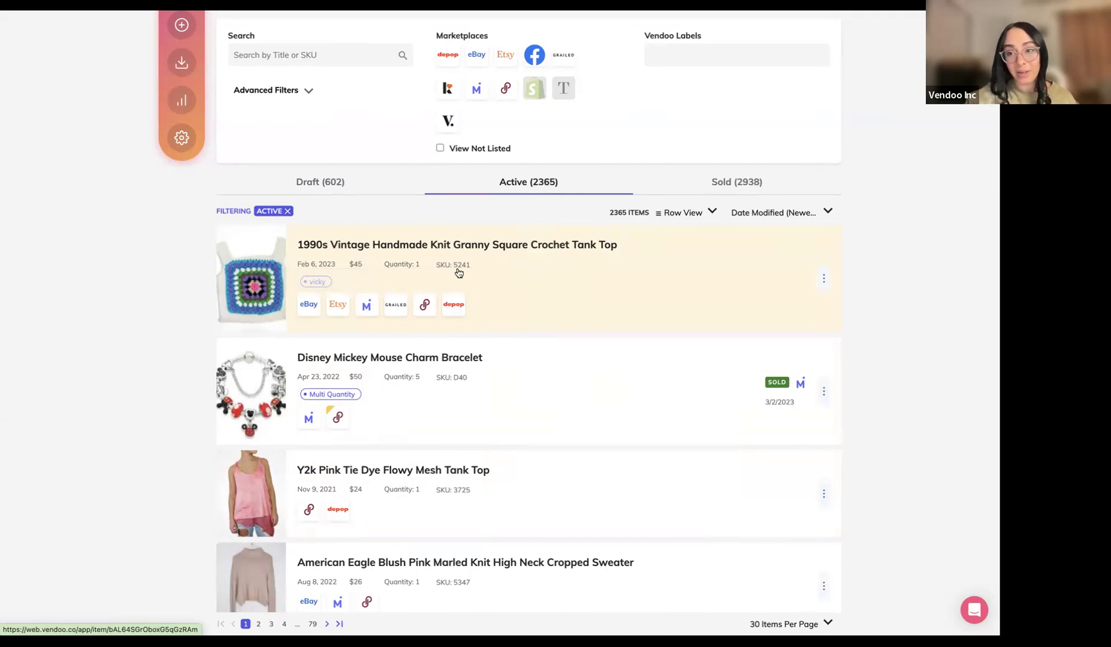
pyautogui.click(574, 266)
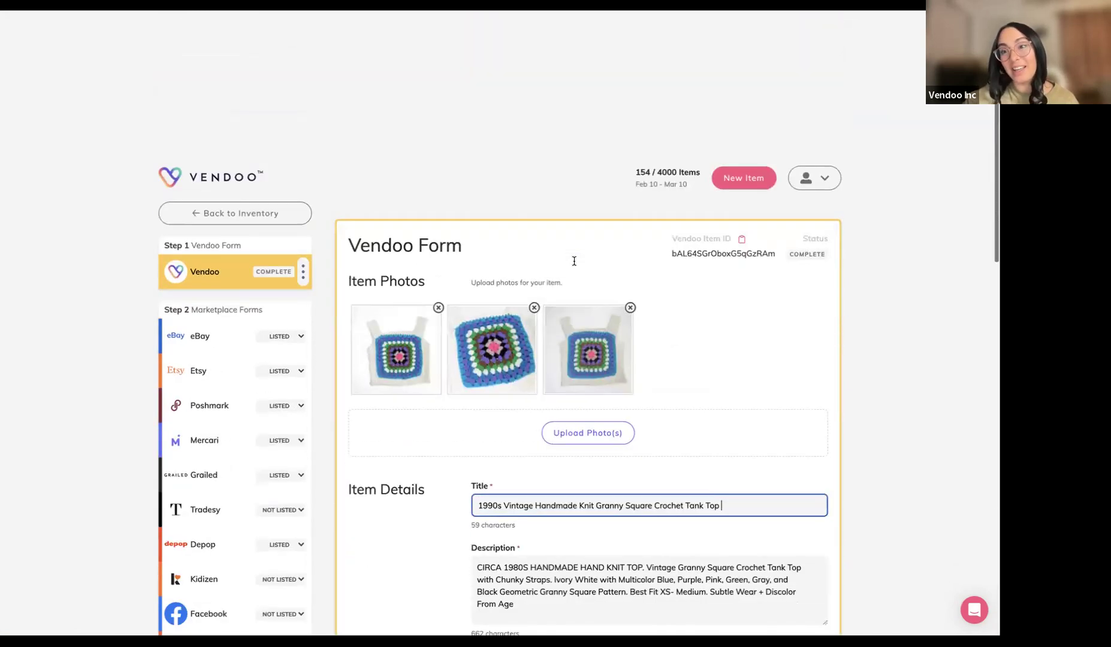
pyautogui.click(210, 70)
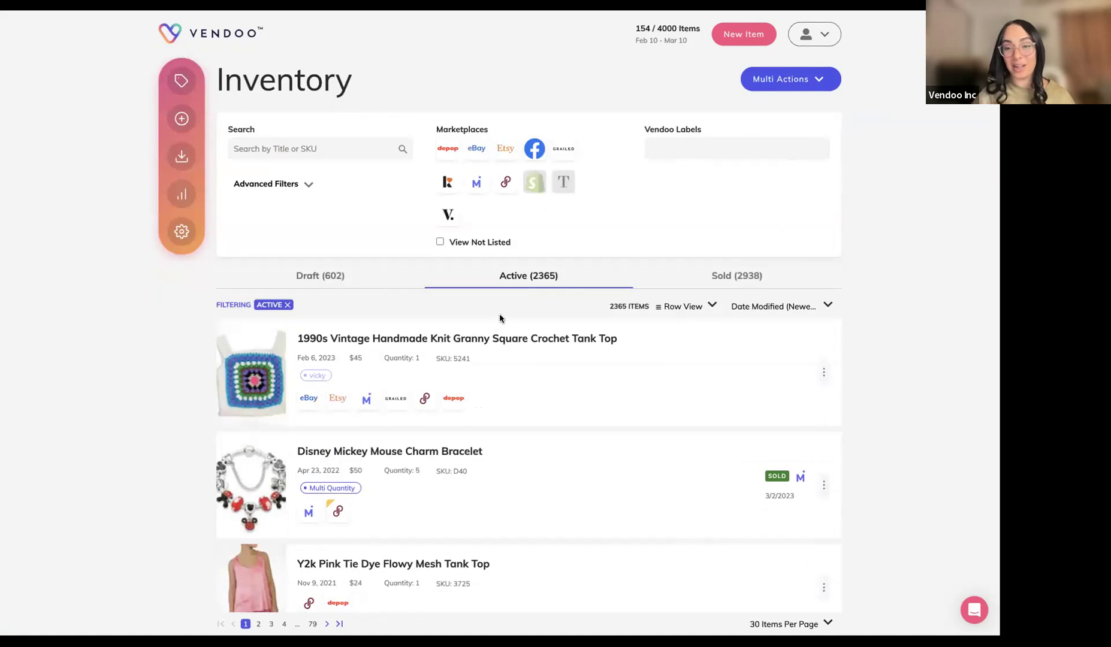
# Step: Check the sale details of the sold Cello ripped high rise skinny jeans and return to the sold items list
pyautogui.click(771, 276)
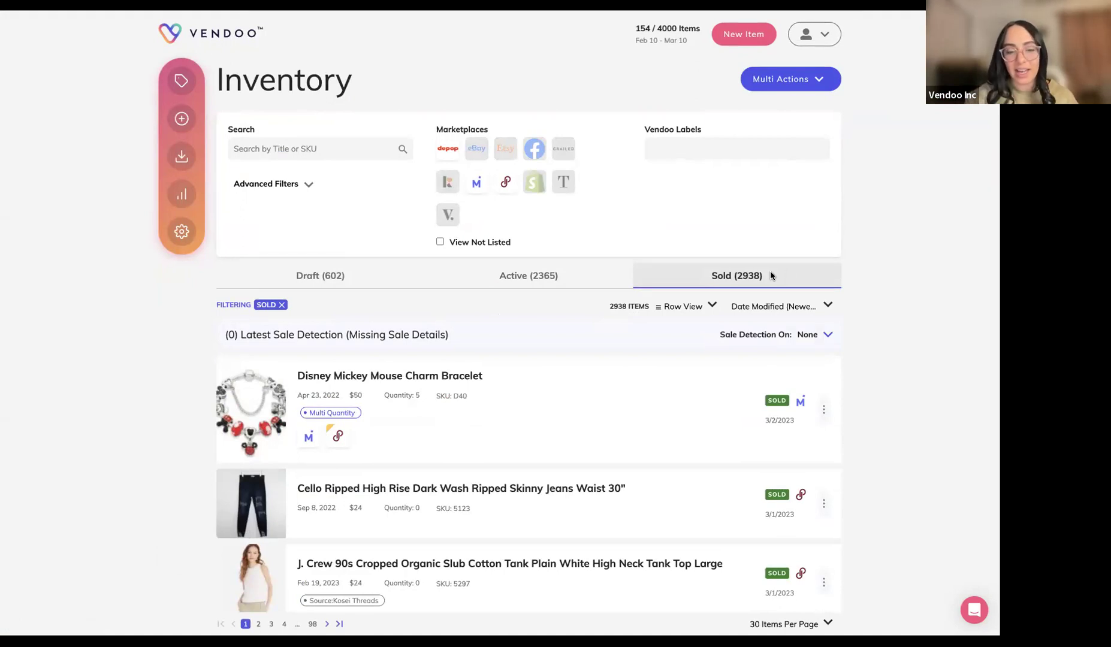
pyautogui.scroll(-3, 772, 276)
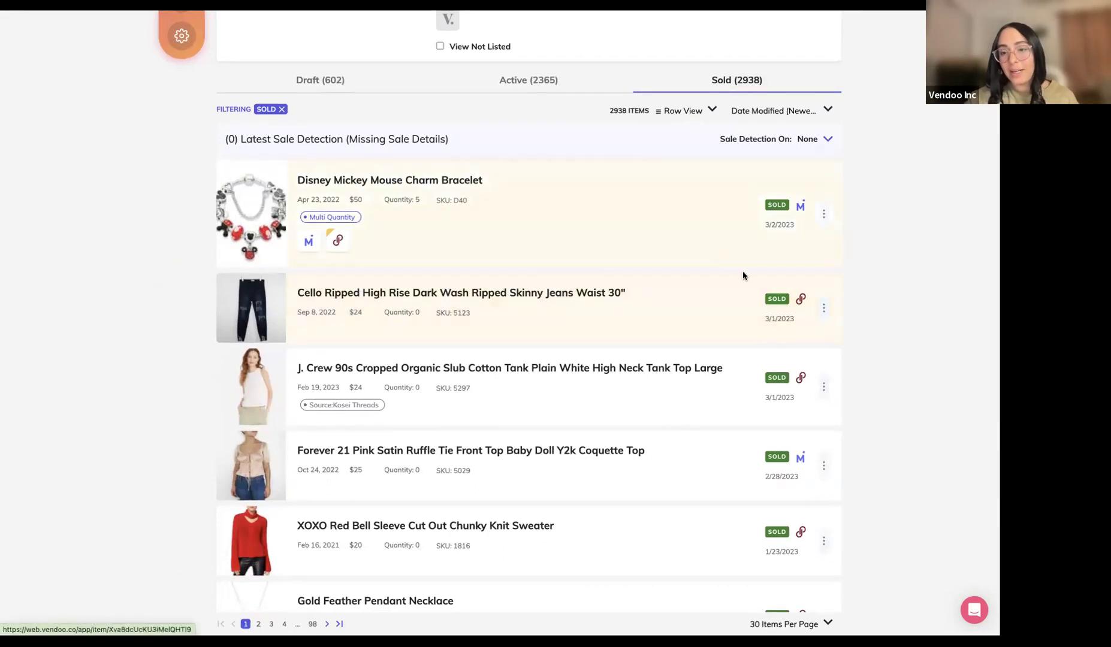
pyautogui.click(695, 308)
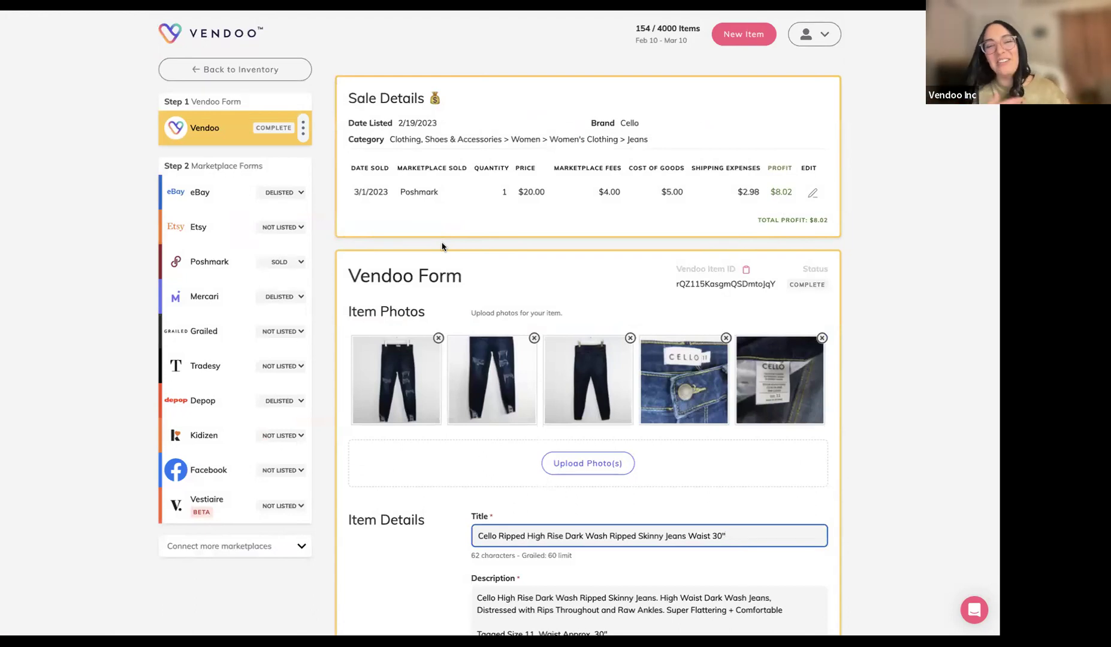
pyautogui.click(227, 71)
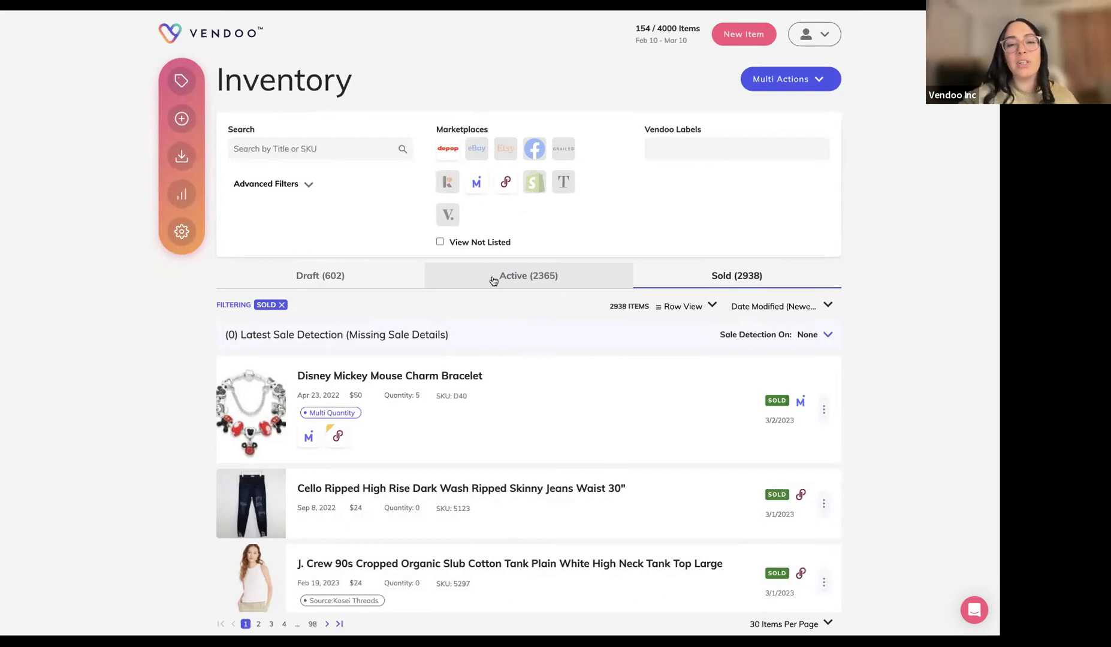
# Step: Search the active inventory for "pink", look over the matches and narrow the search to "pink dress"
pyautogui.click(490, 280)
pyautogui.click(301, 149)
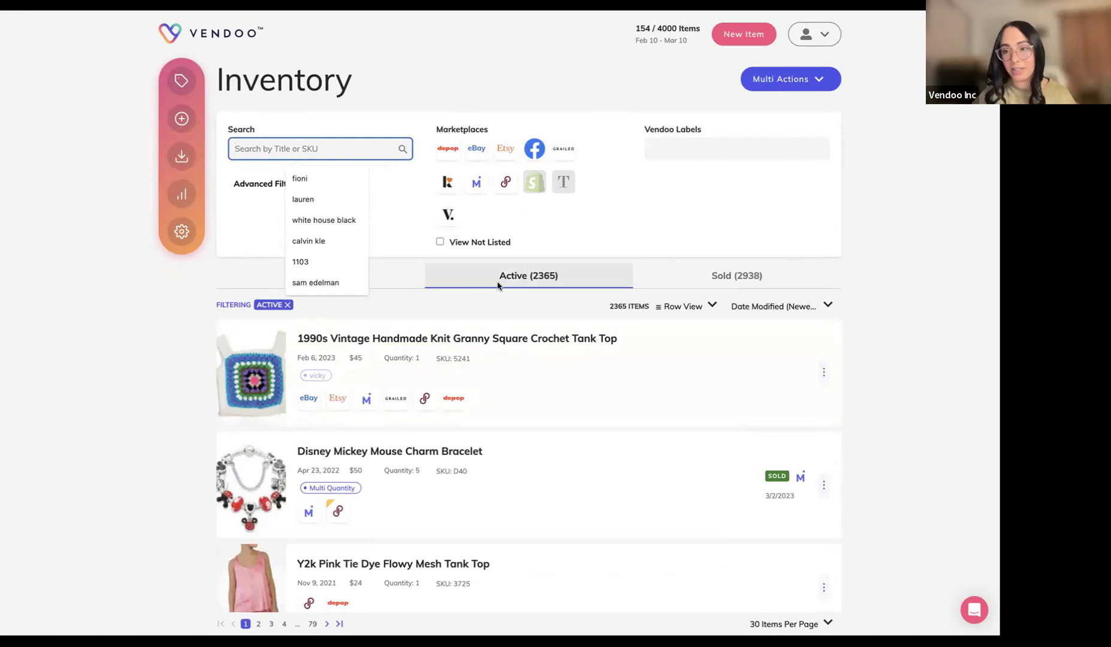
pyautogui.write('pink')
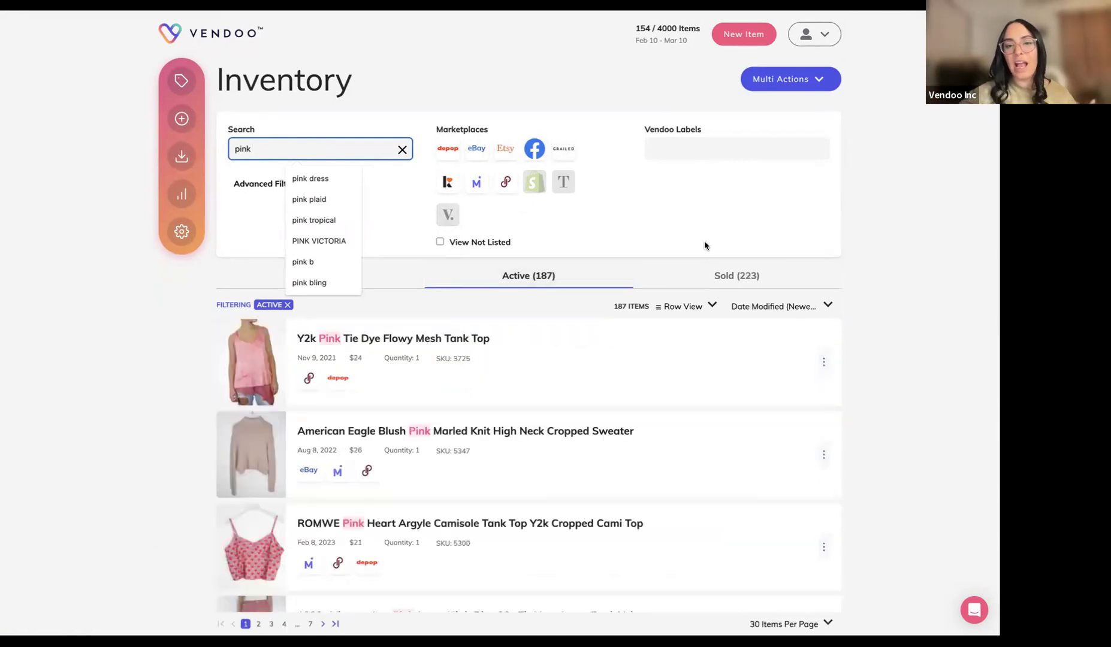
pyautogui.scroll(-1, 547, 468)
pyautogui.scroll(-6, 547, 468)
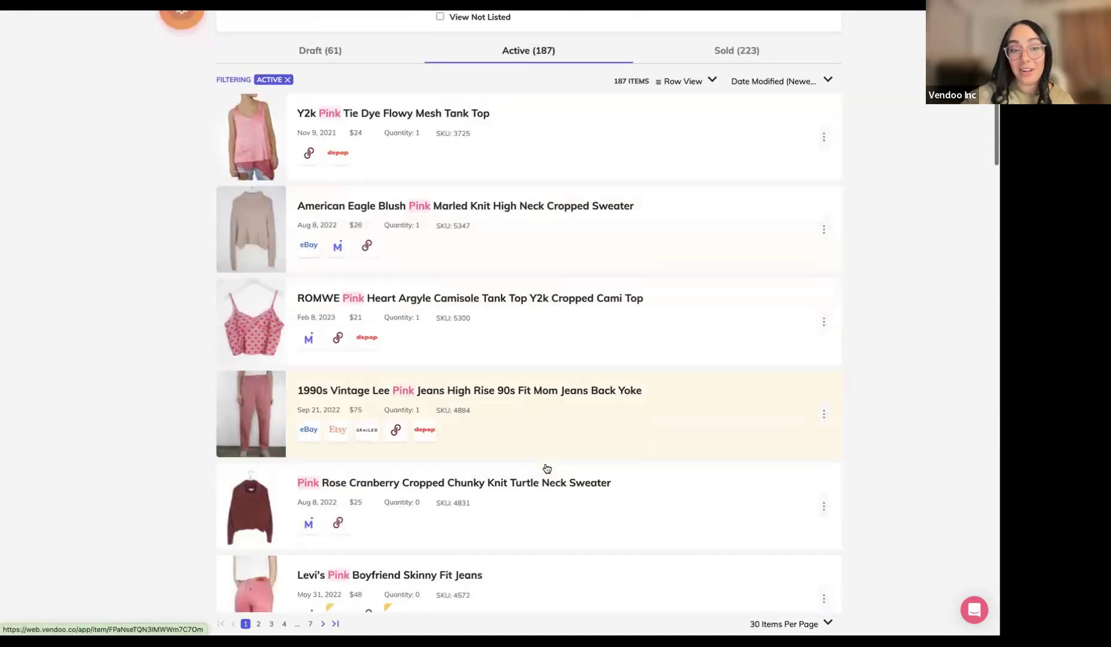
pyautogui.scroll(7, 547, 468)
pyautogui.write('dress')
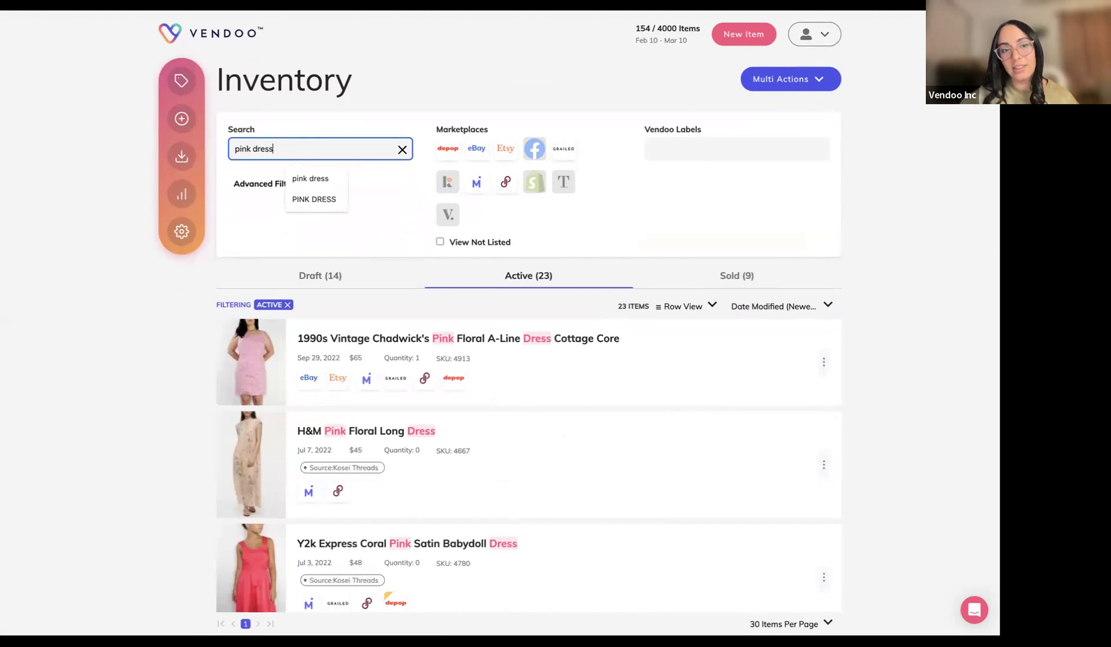
# Step: Search the active inventory for the SKU "123" and for "rack 2"
pyautogui.moveTo(284, 154); pyautogui.dragTo(236, 136)
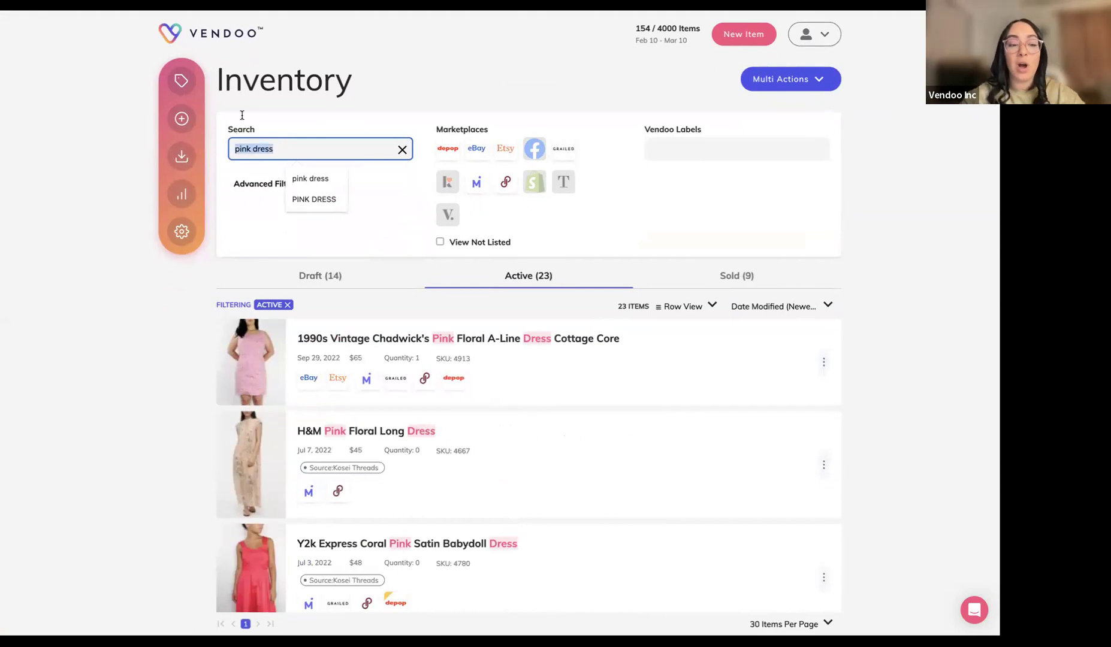
pyautogui.write('123')
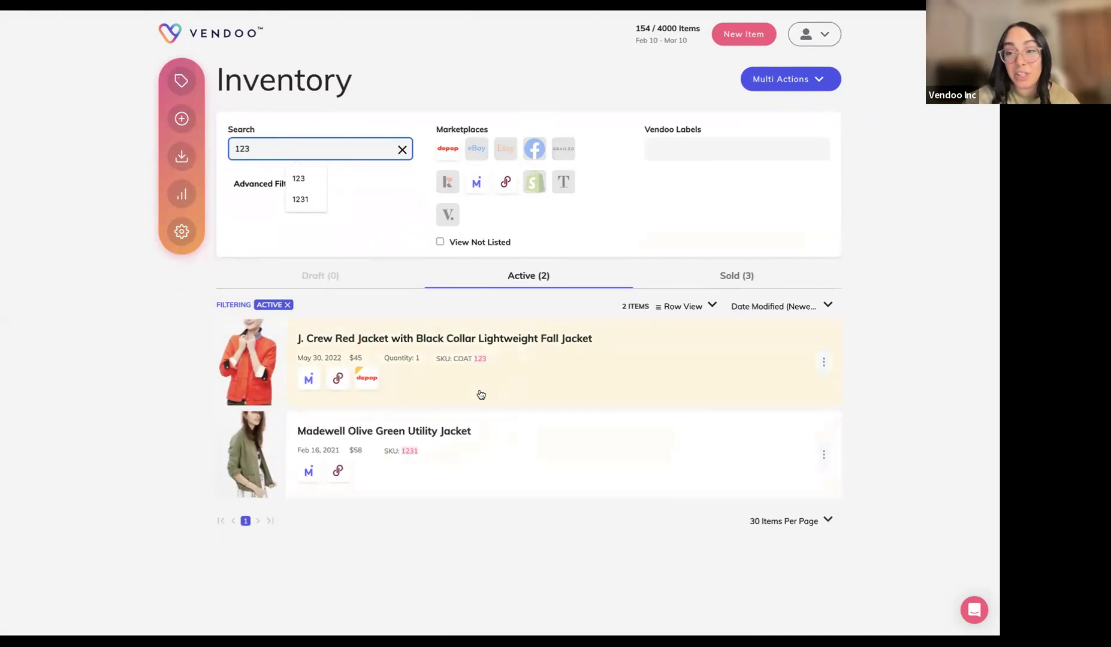
pyautogui.moveTo(258, 150); pyautogui.dragTo(213, 150)
pyautogui.write('rack 2')
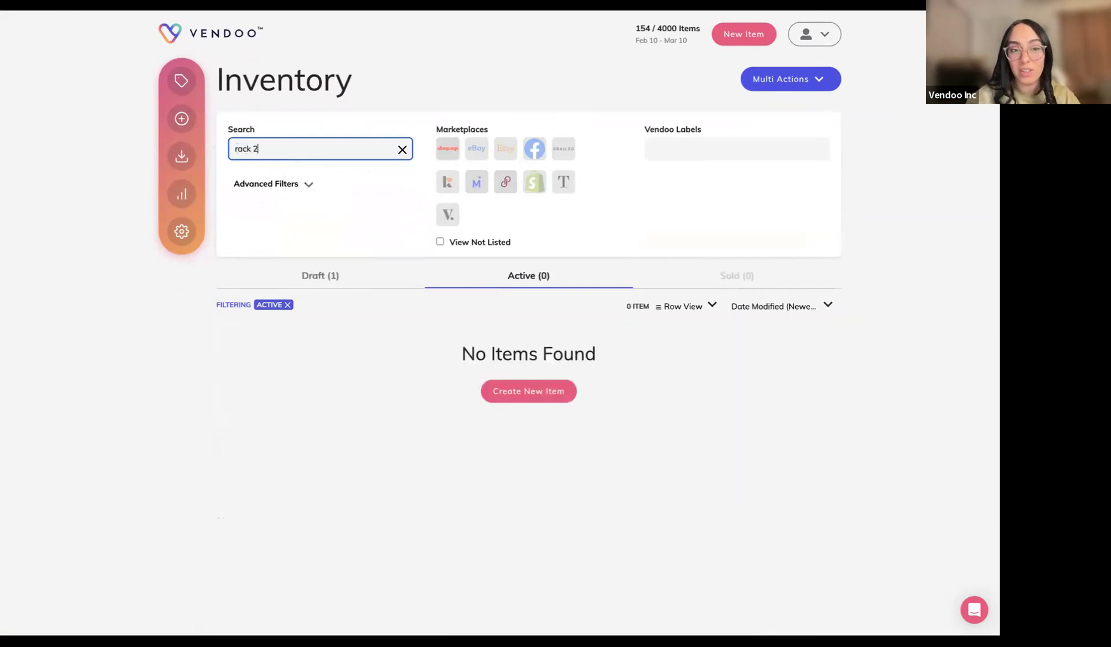
# Step: Search the active inventory for "bin 1", look through the matching items and clear the search
pyautogui.press('BackSpace')
pyautogui.press('BackSpace')
pyautogui.press('BackSpace')
pyautogui.press('BackSpace')
pyautogui.press('BackSpace')
pyautogui.press('BackSpace')
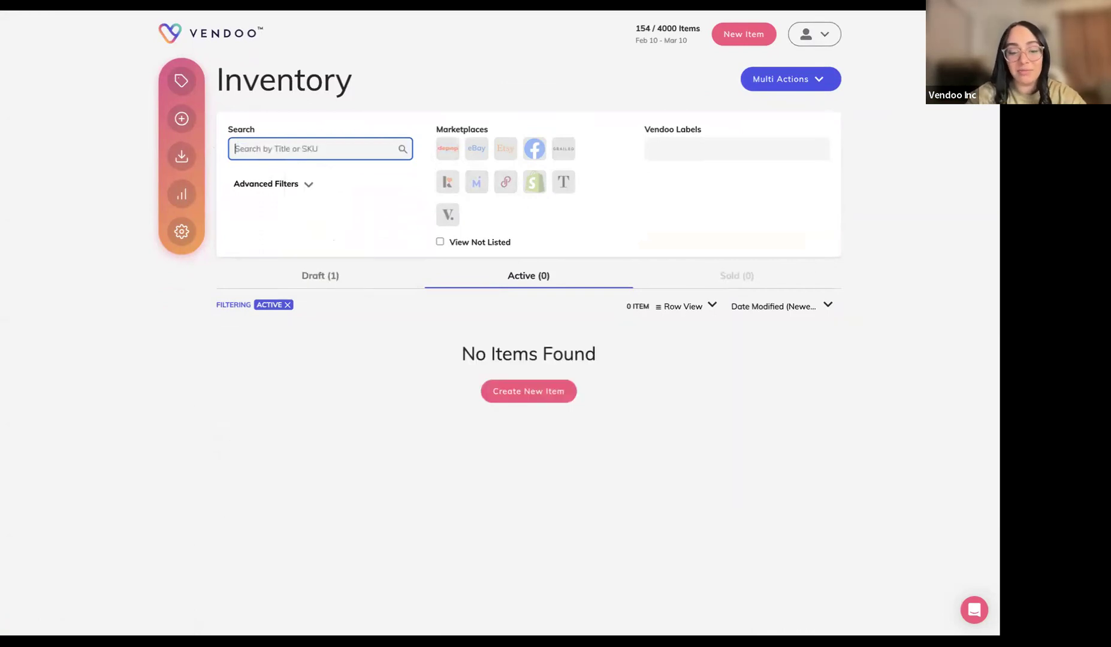
pyautogui.write('bin 1')
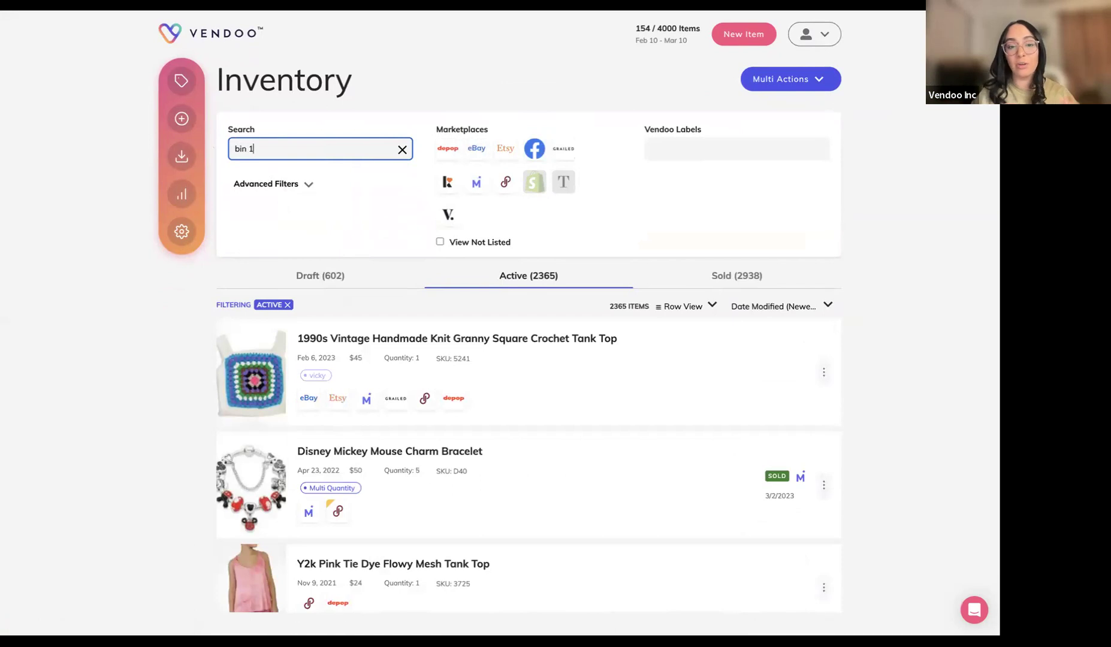
pyautogui.scroll(-1, 330, 166)
pyautogui.scroll(-6, 501, 353)
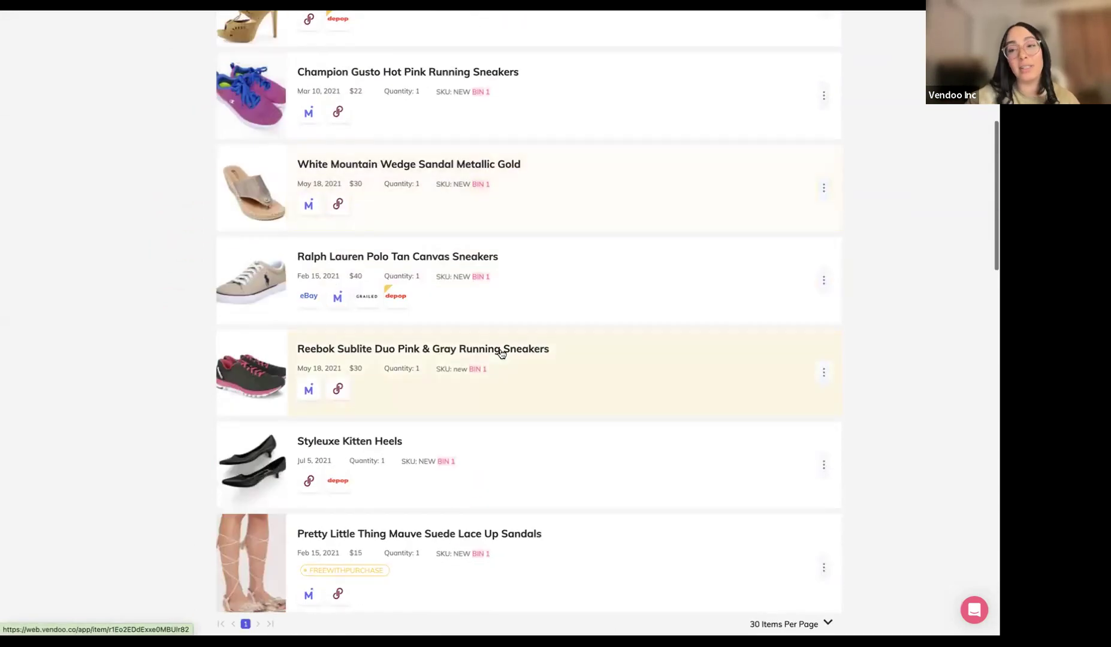
pyautogui.scroll(8, 502, 353)
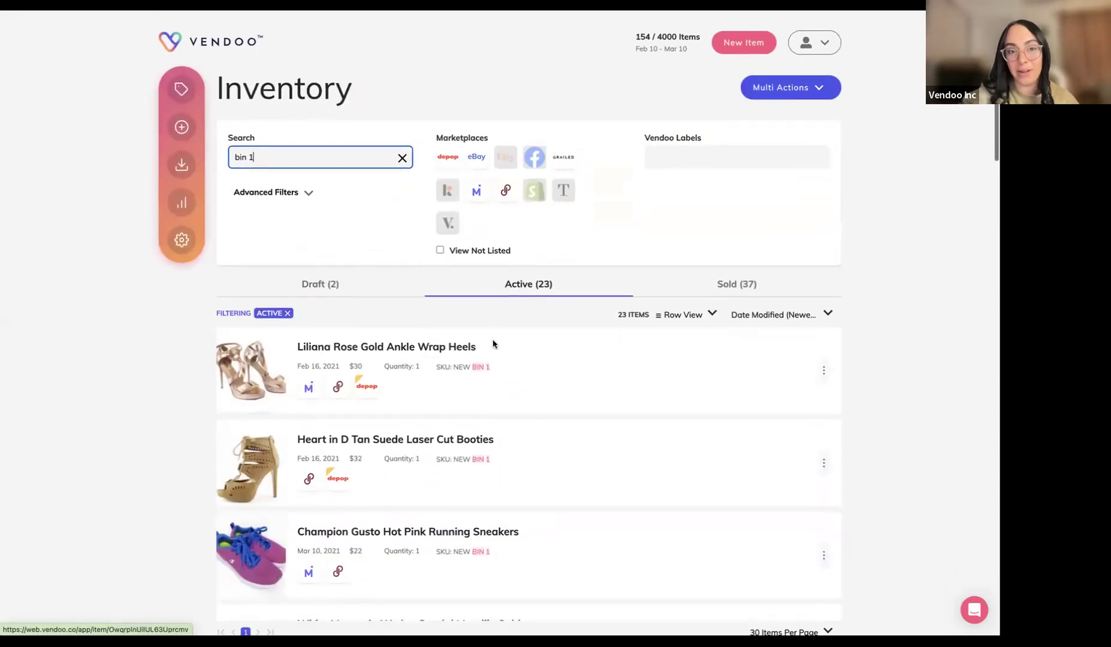
pyautogui.click(403, 150)
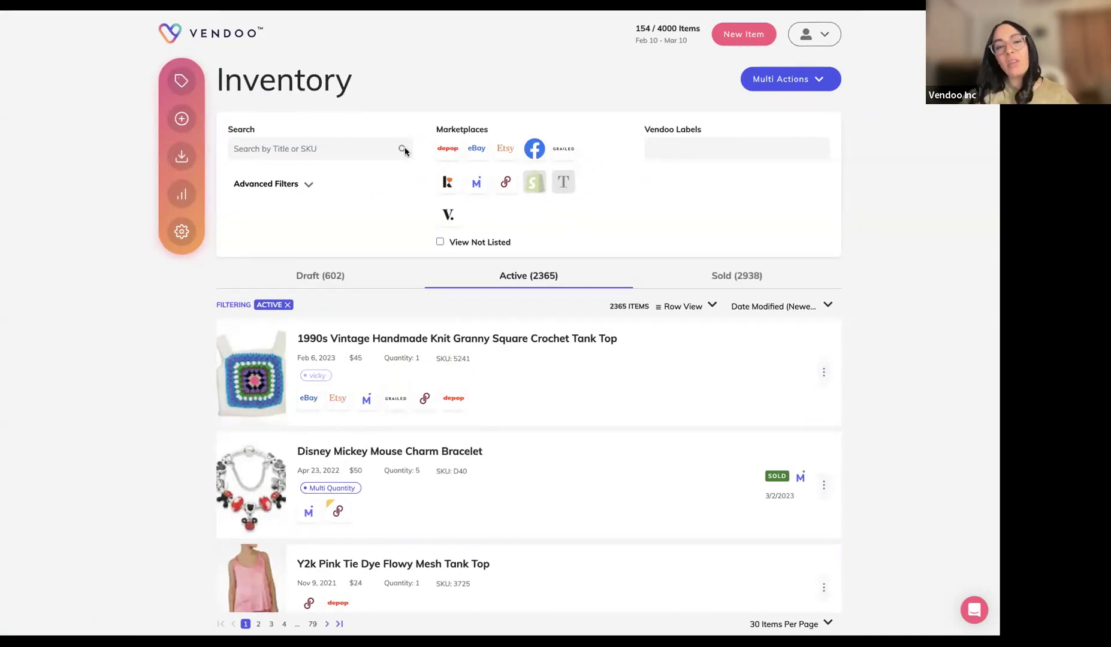
# Step: Temporarily filter the active items to Poshmark listings, and look through the available sort orders without changing the sorting
pyautogui.click(506, 183)
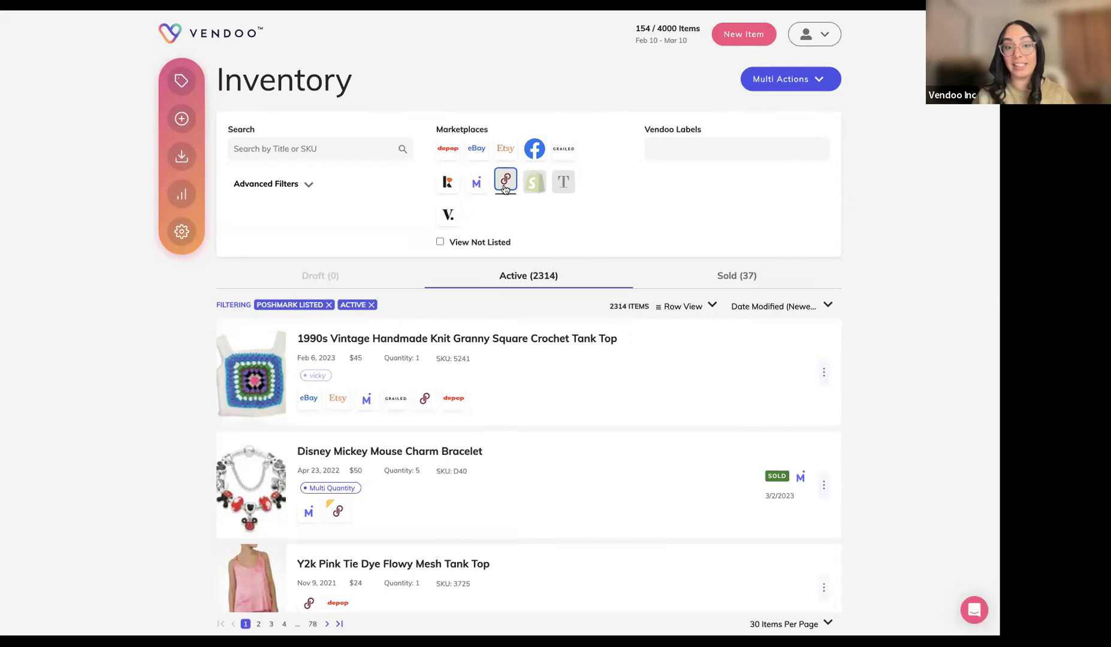
pyautogui.click(328, 305)
pyautogui.click(776, 306)
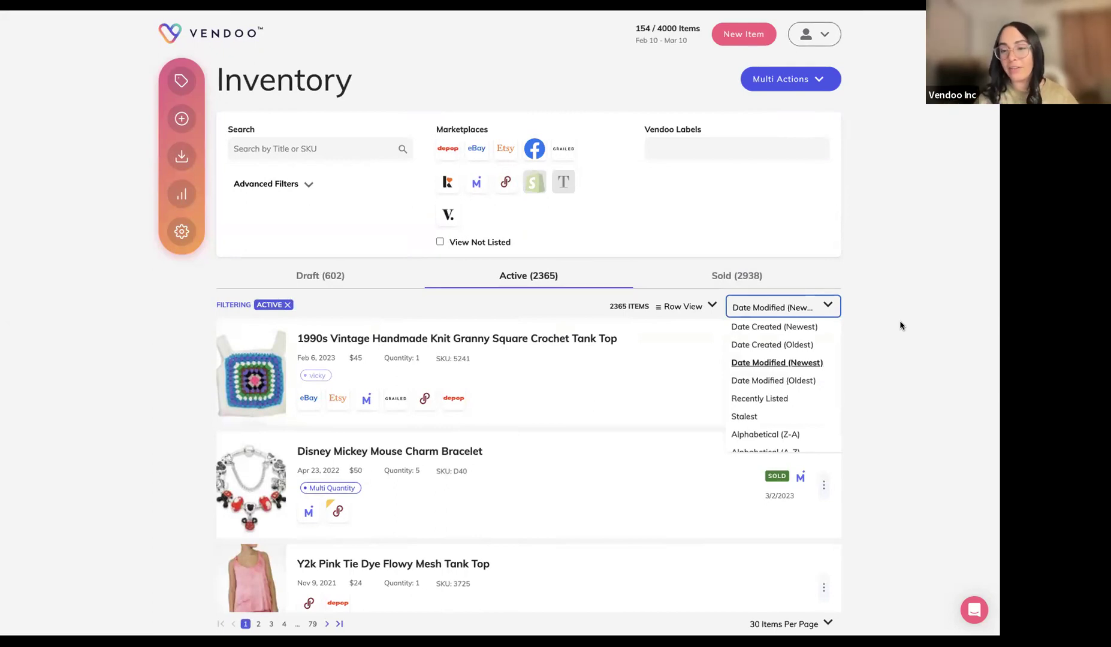
pyautogui.scroll(-1, 813, 398)
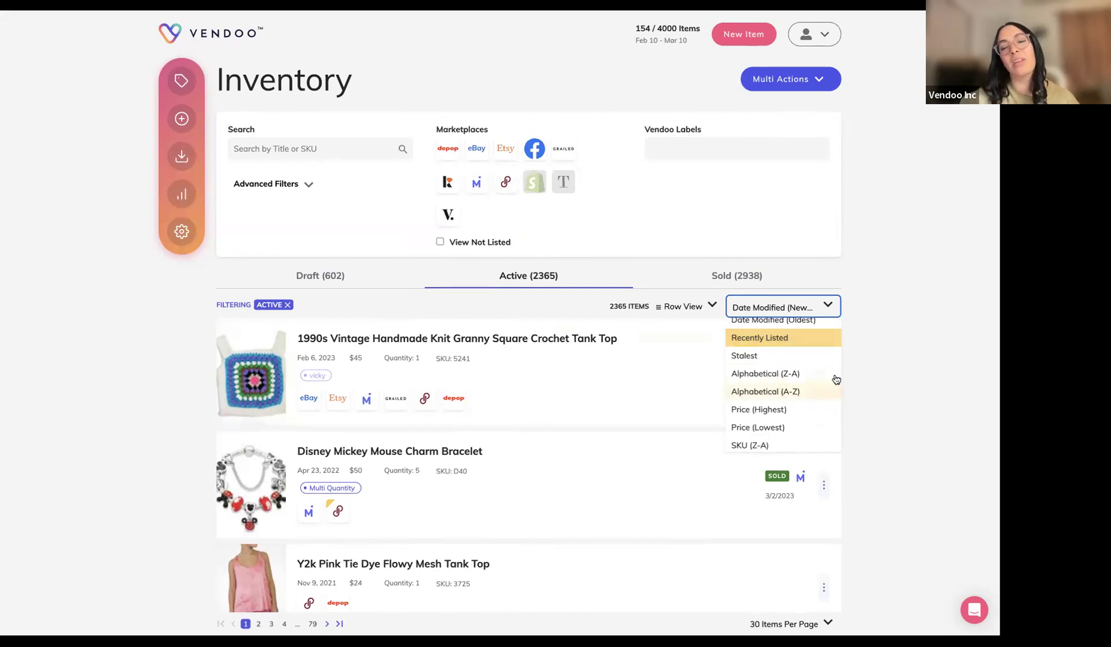
pyautogui.click(914, 331)
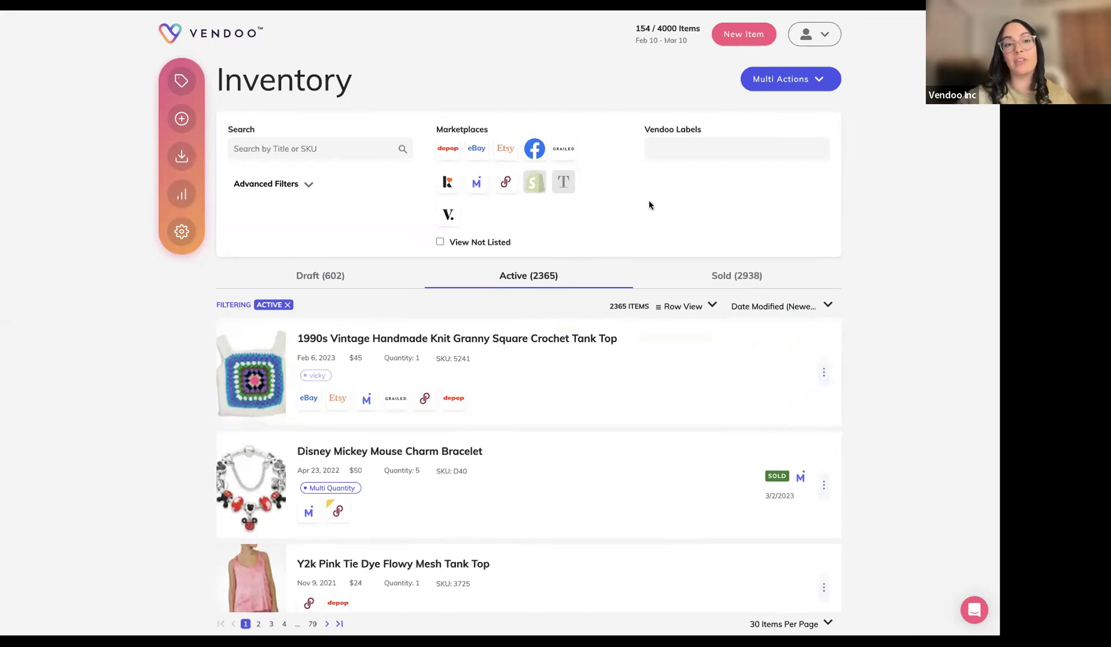
# Step: Add an advanced Date Sold filter covering Feb 1, 2023 to Feb 28, 2023
pyautogui.click(309, 186)
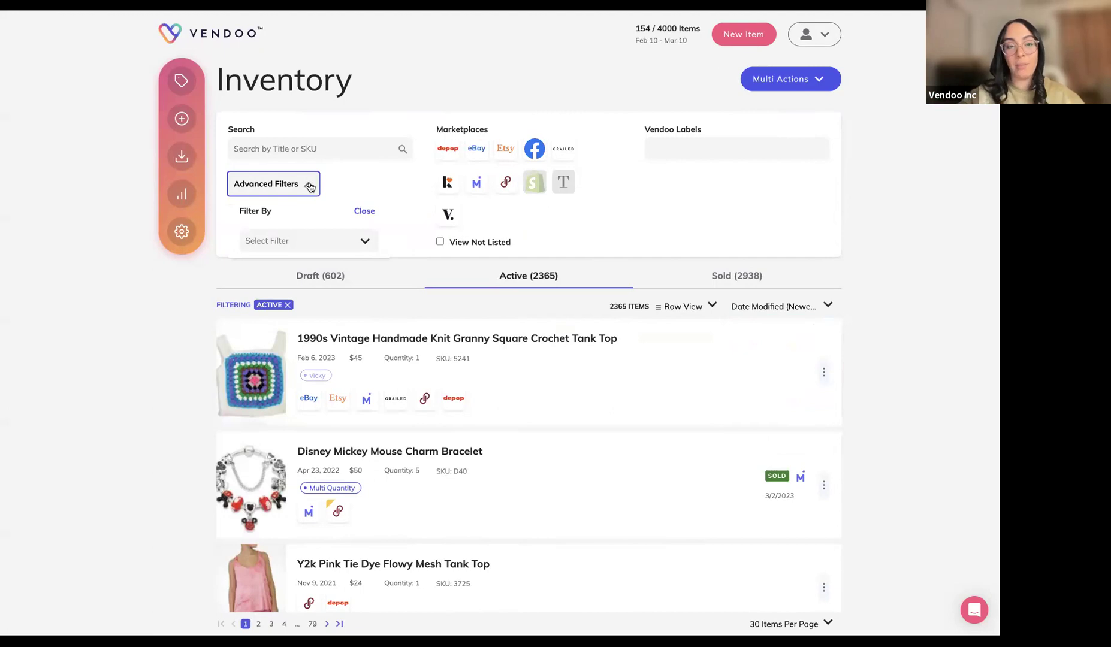
pyautogui.click(321, 232)
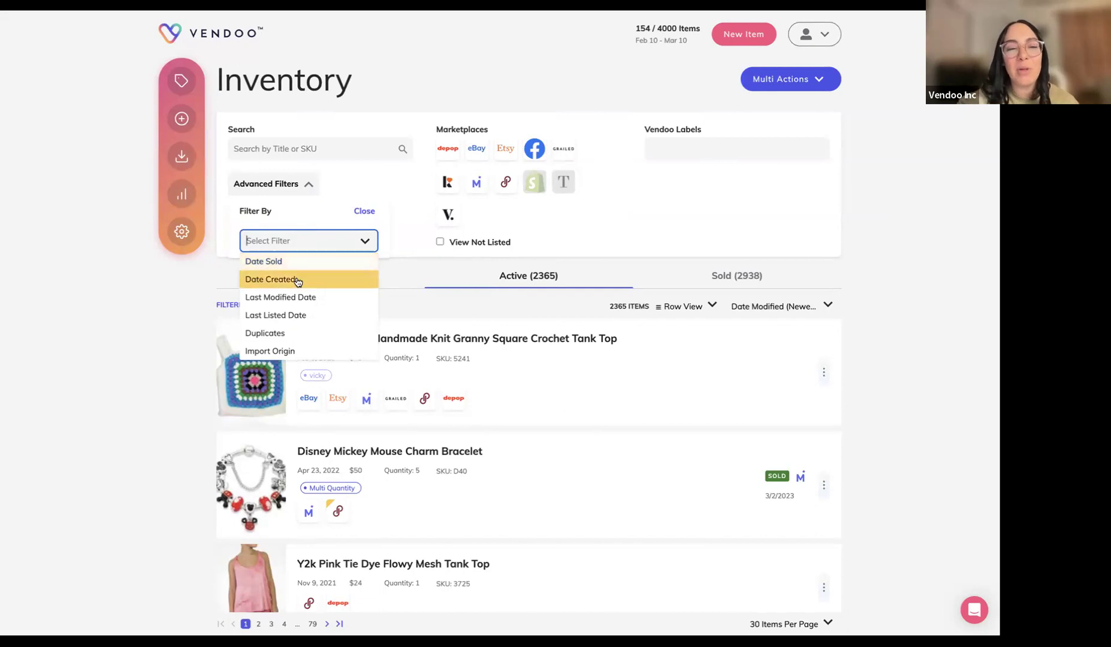
pyautogui.click(287, 262)
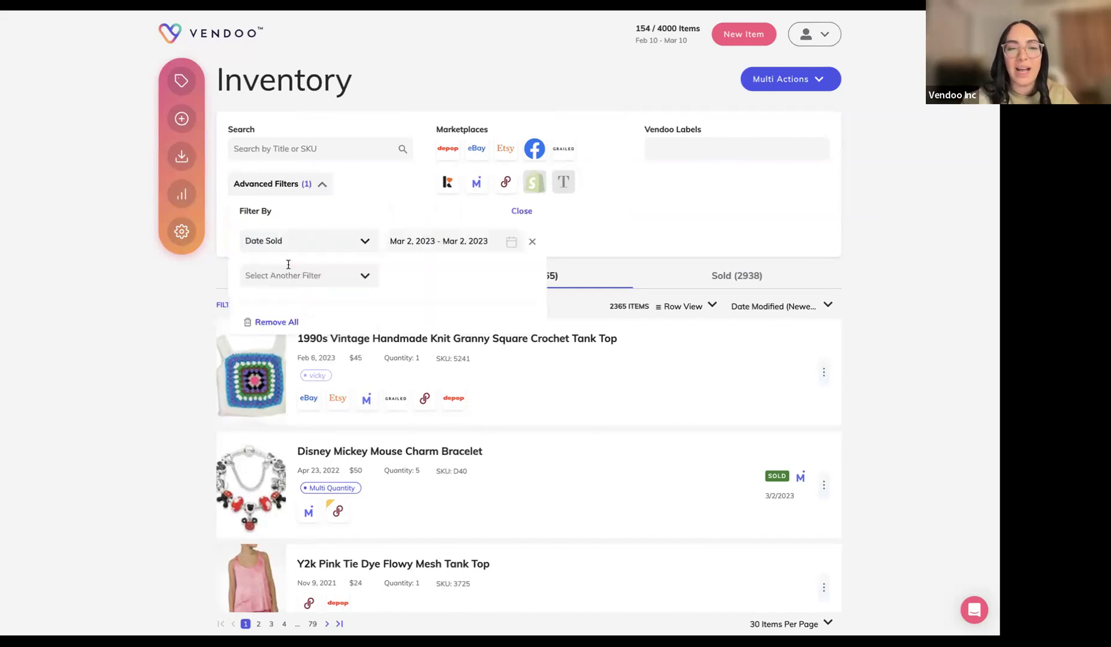
pyautogui.click(405, 247)
pyautogui.click(404, 273)
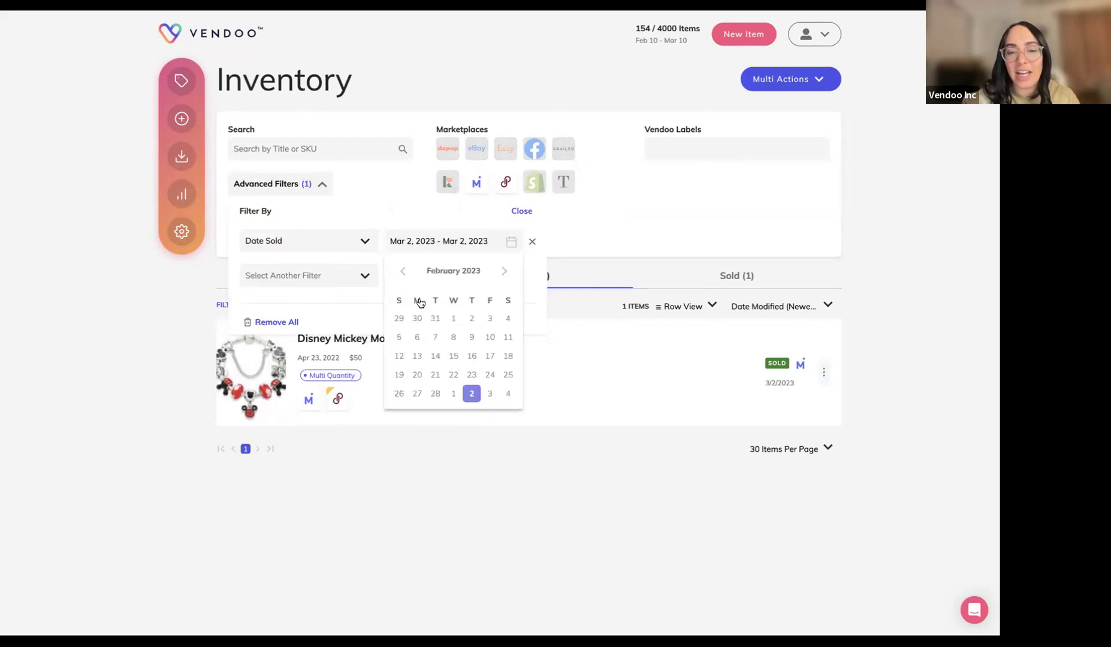
pyautogui.click(454, 319)
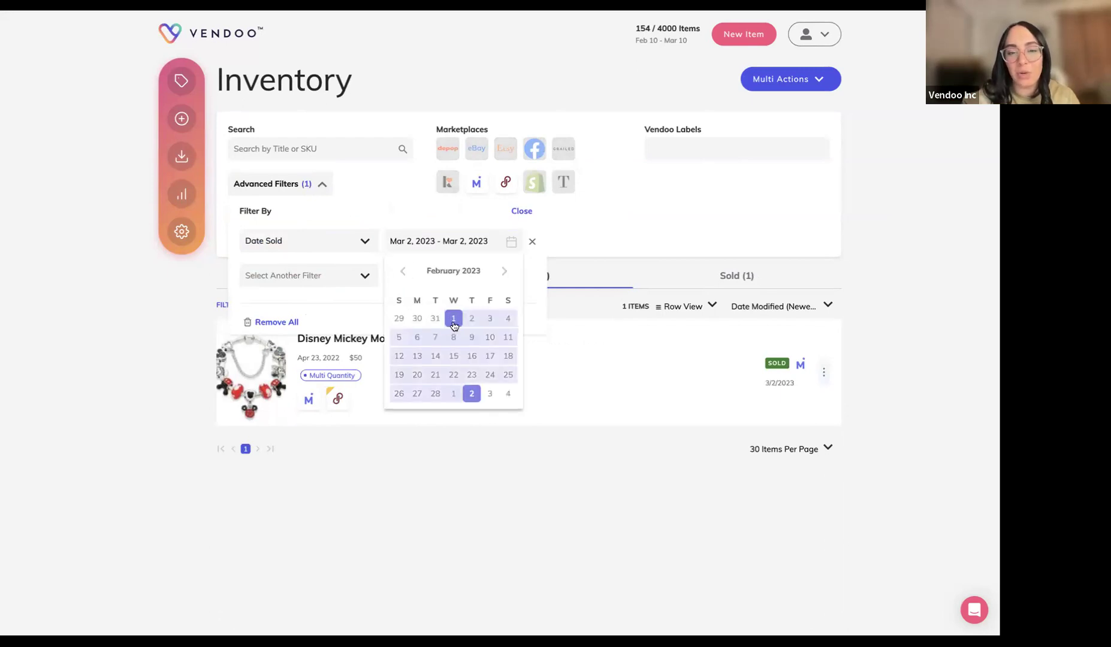
pyautogui.click(438, 395)
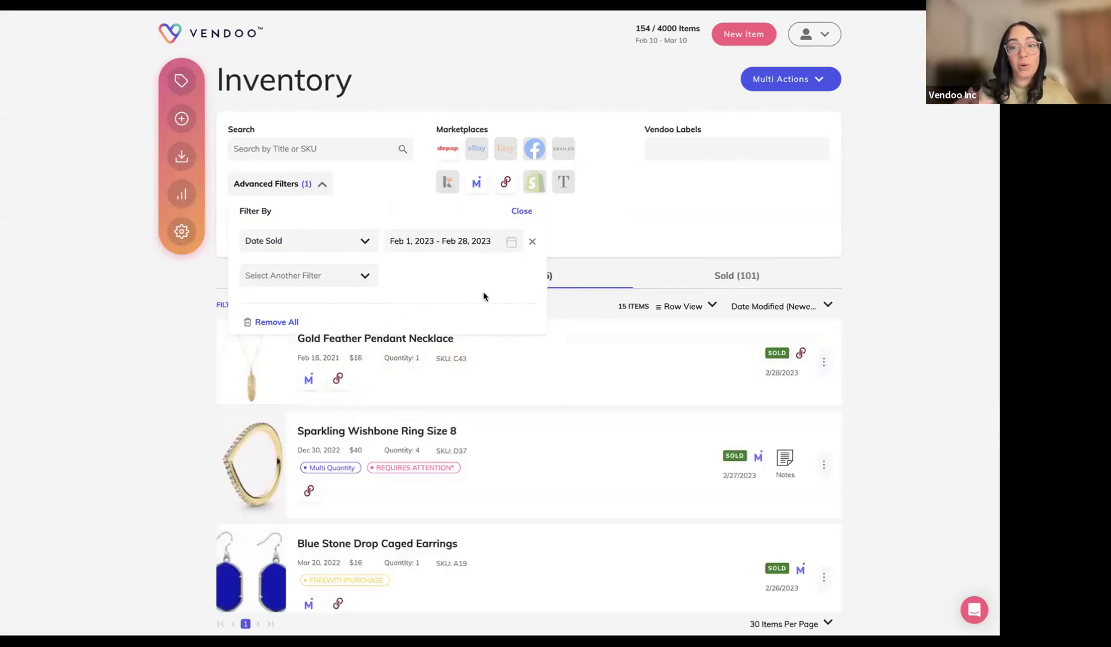
# Step: Look through the sold items for February 2023 and remove the date and sold filters
pyautogui.click(801, 289)
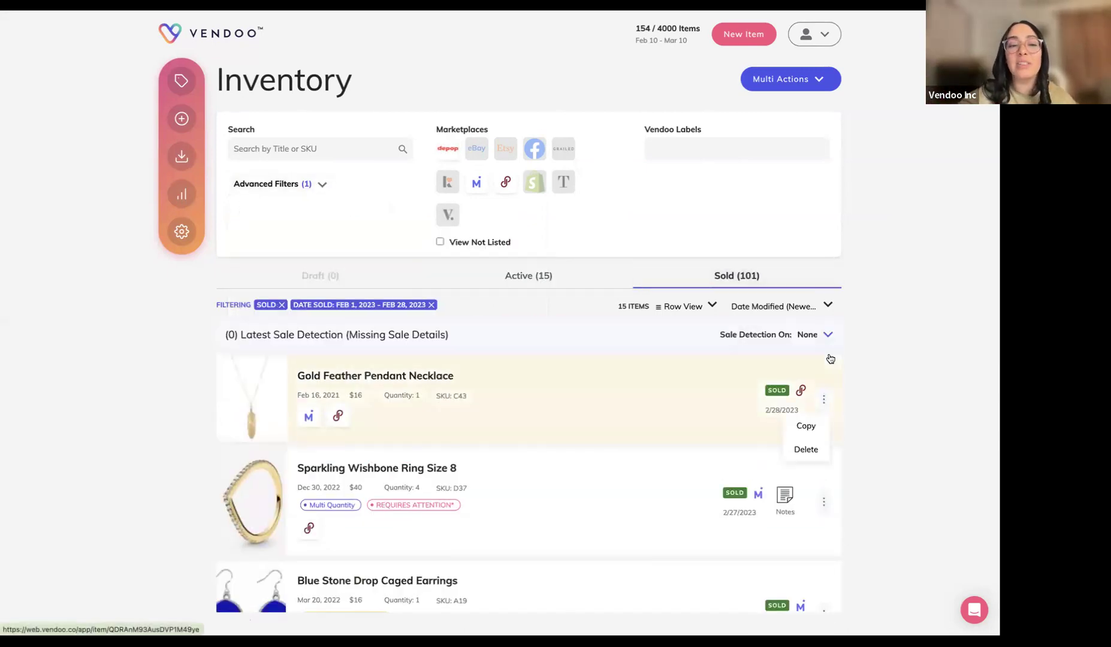
pyautogui.scroll(-5, 828, 366)
pyautogui.scroll(2, 828, 389)
pyautogui.scroll(3, 827, 390)
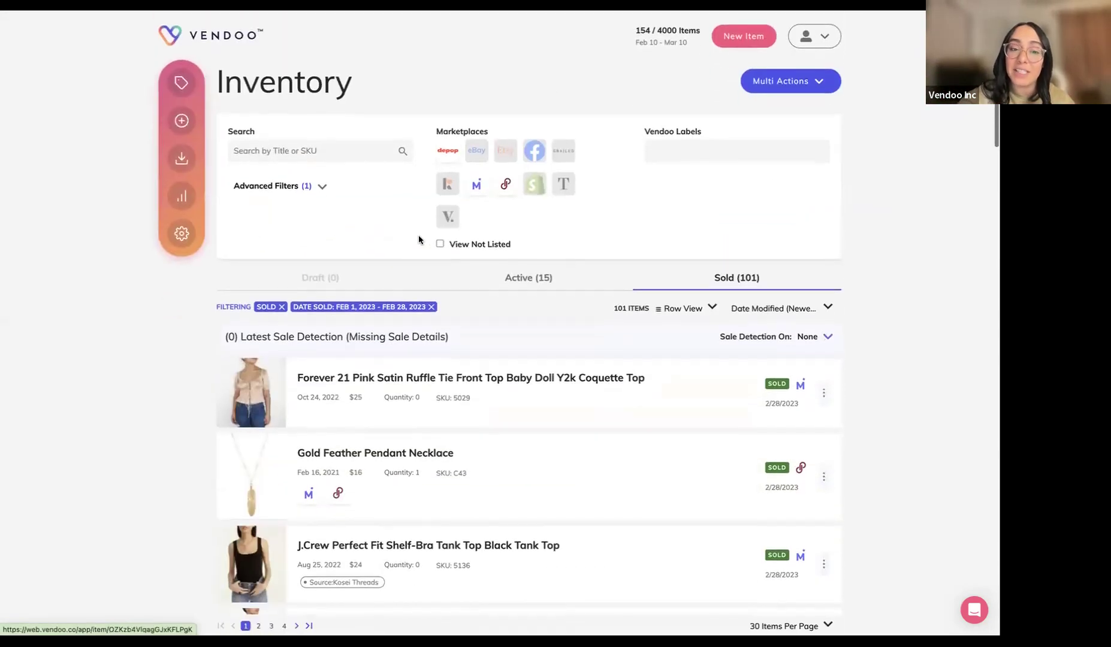
pyautogui.click(431, 305)
pyautogui.click(298, 305)
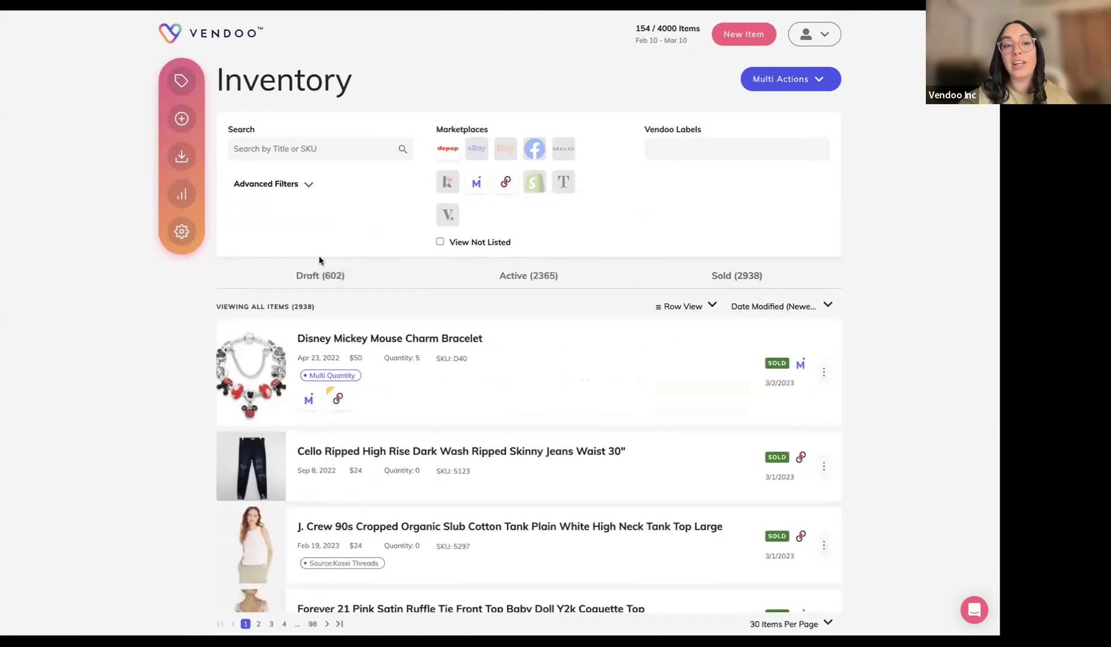
# Step: Look over the available advanced filter types and return to the list of active items
pyautogui.click(307, 184)
pyautogui.click(293, 241)
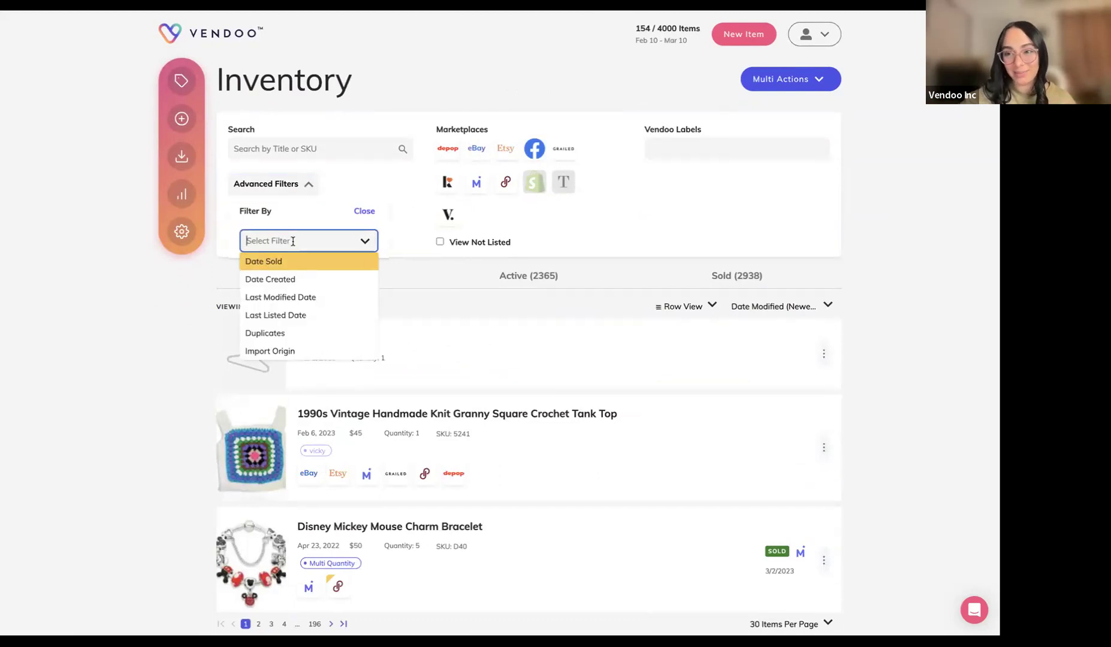
pyautogui.click(121, 324)
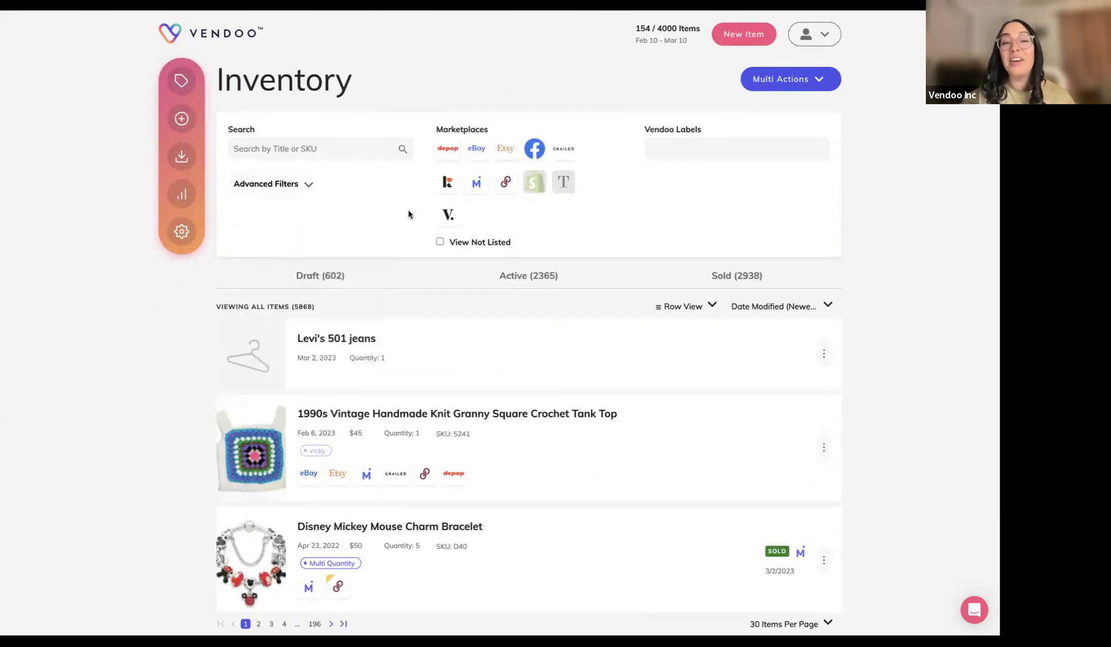
pyautogui.click(539, 275)
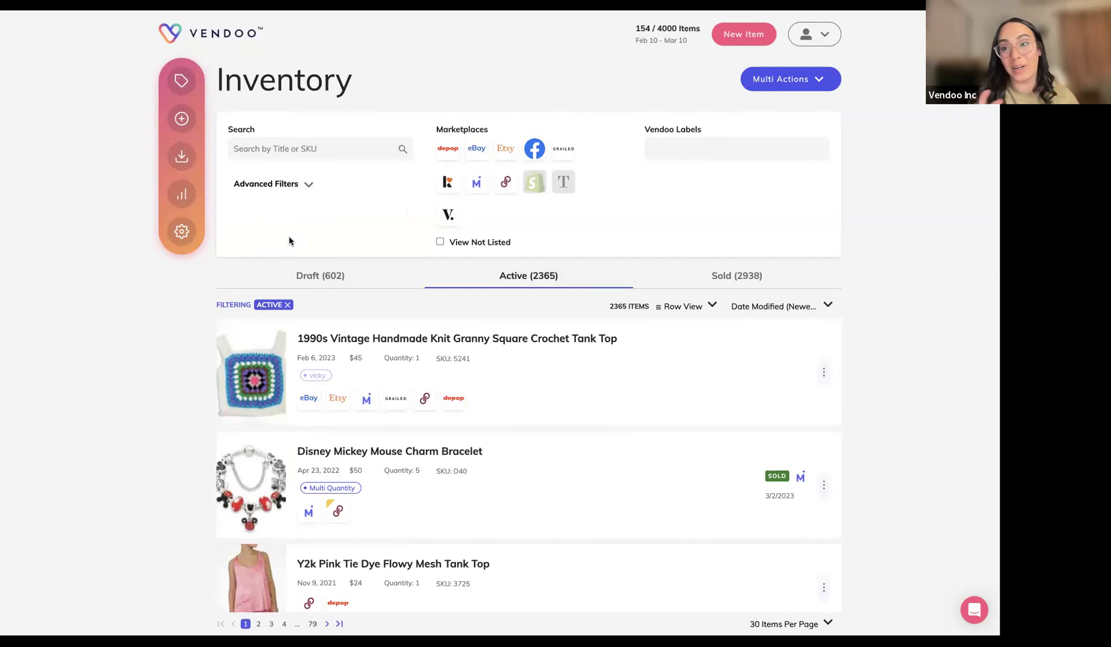
# Step: Review the existing labels in the settings' Label Manager and return to the inventory
pyautogui.click(182, 231)
pyautogui.scroll(-7, 369, 275)
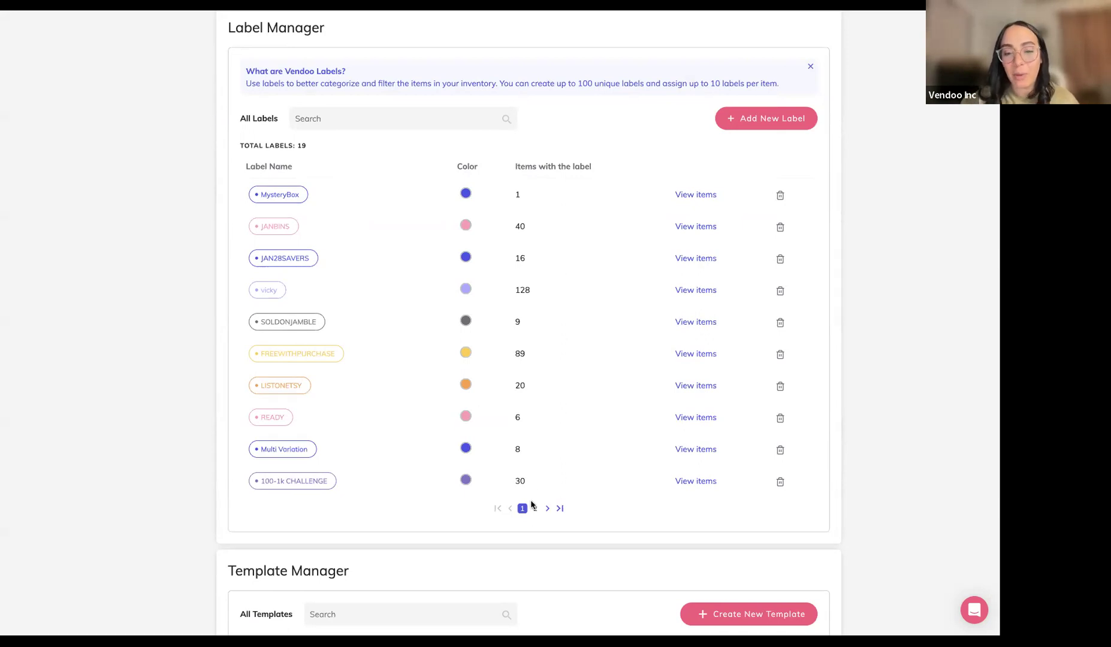
pyautogui.scroll(5, 533, 510)
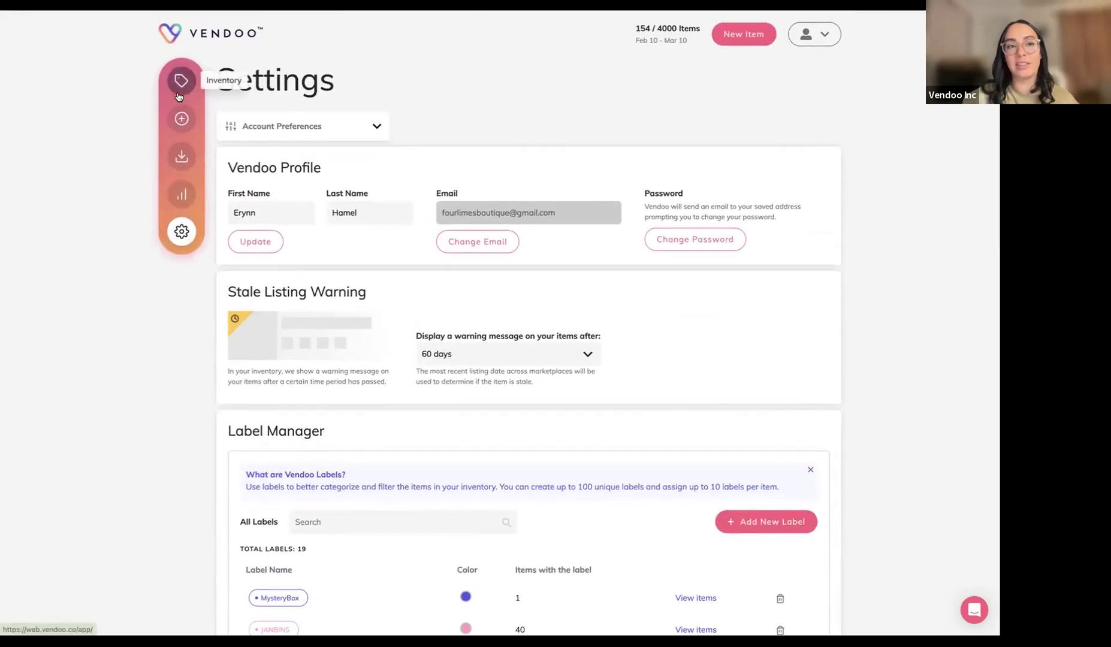
pyautogui.click(181, 87)
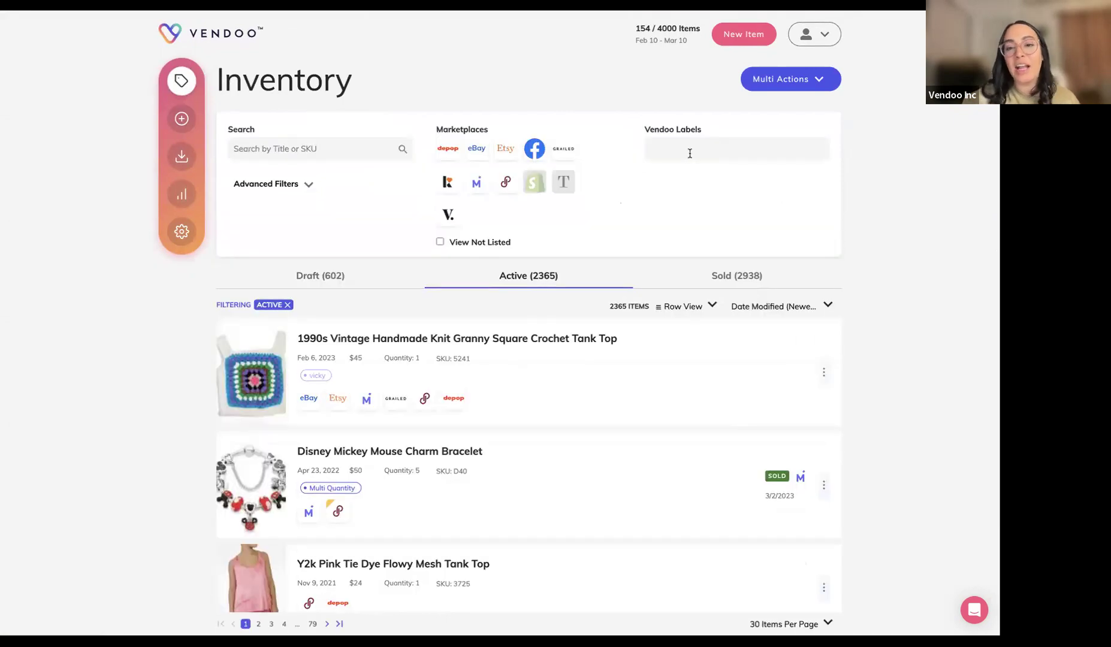
# Step: Filter the active inventory by the Source:Kosei Threads label
pyautogui.click(690, 154)
pyautogui.write('kos')
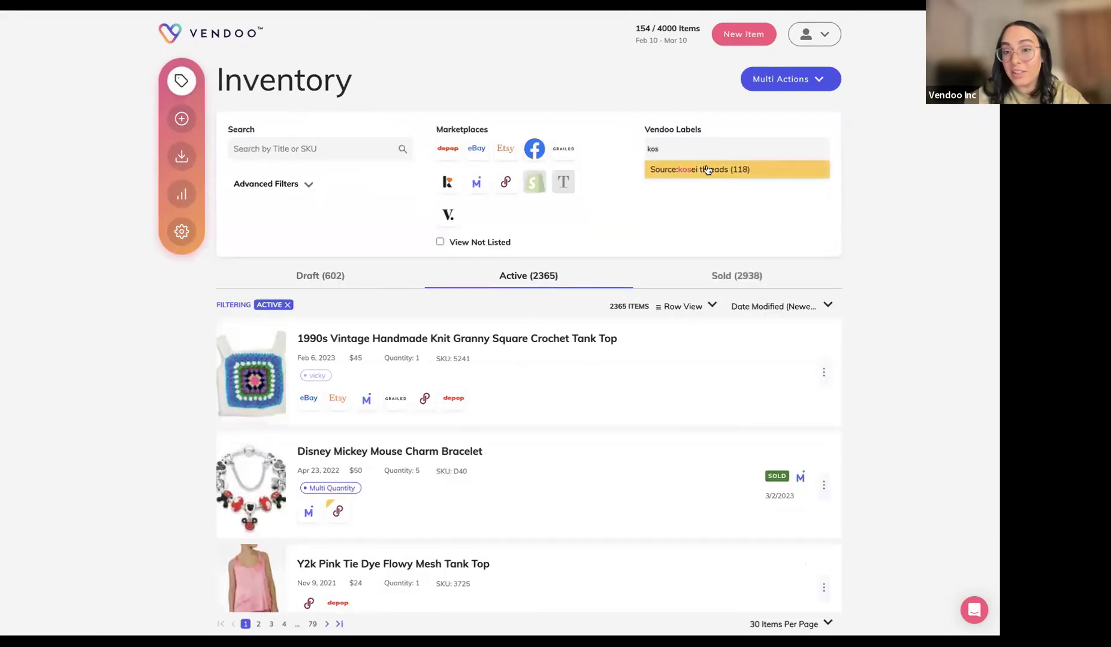
pyautogui.click(707, 169)
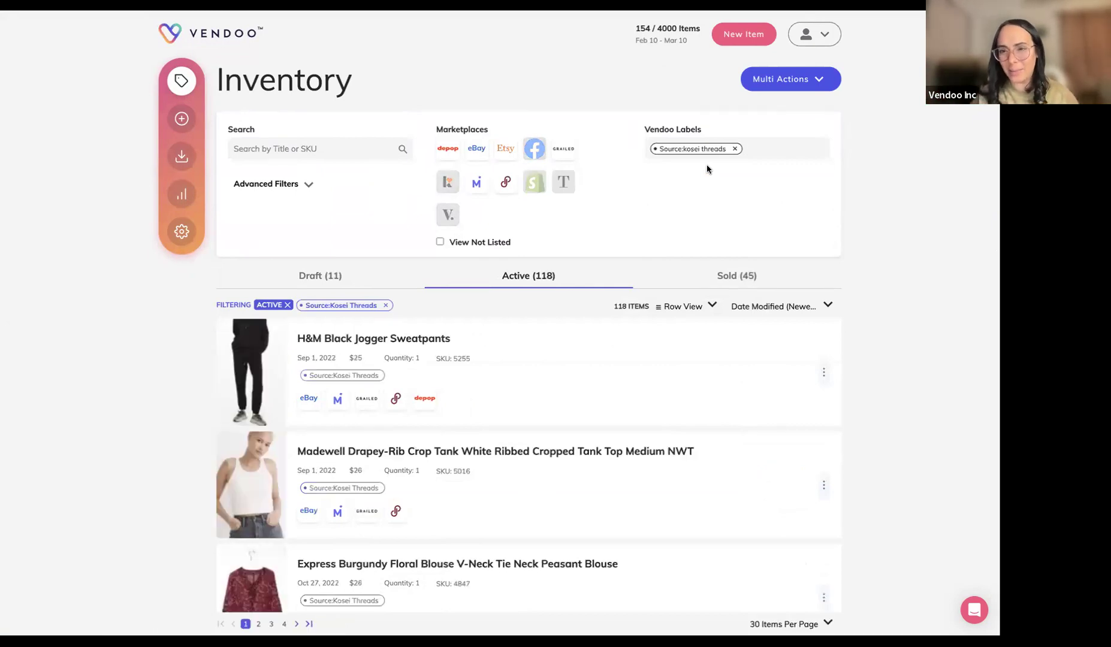
# Step: Look through the items labelled Source:Kosei Threads and remove that label filter
pyautogui.scroll(-2, 706, 165)
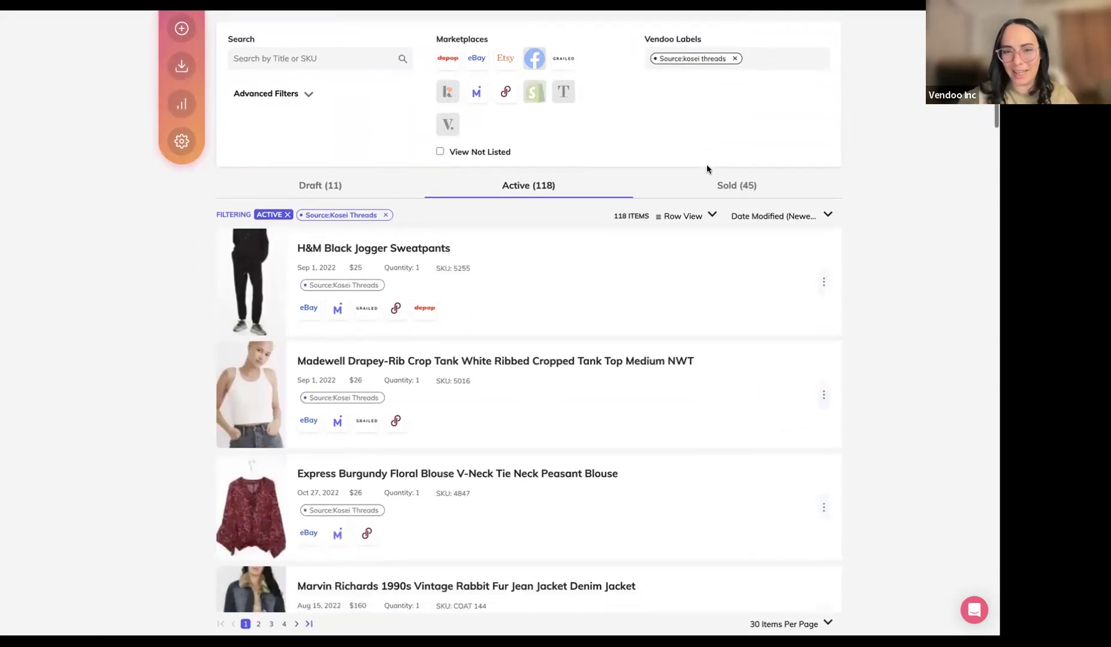
pyautogui.scroll(-1, 707, 165)
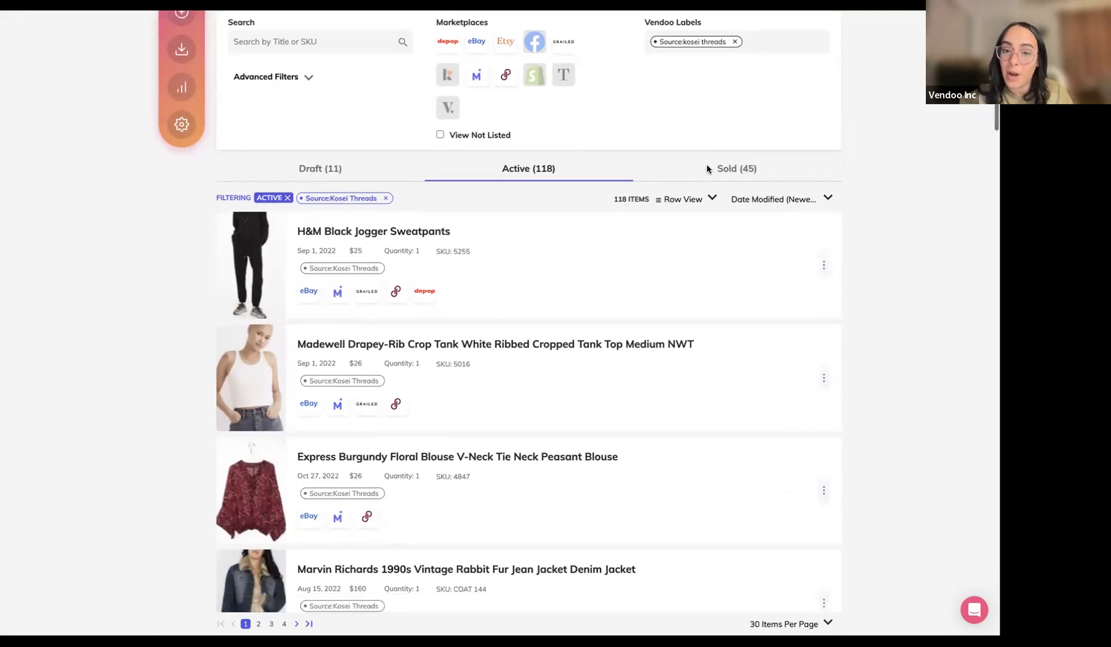
pyautogui.scroll(-8, 707, 170)
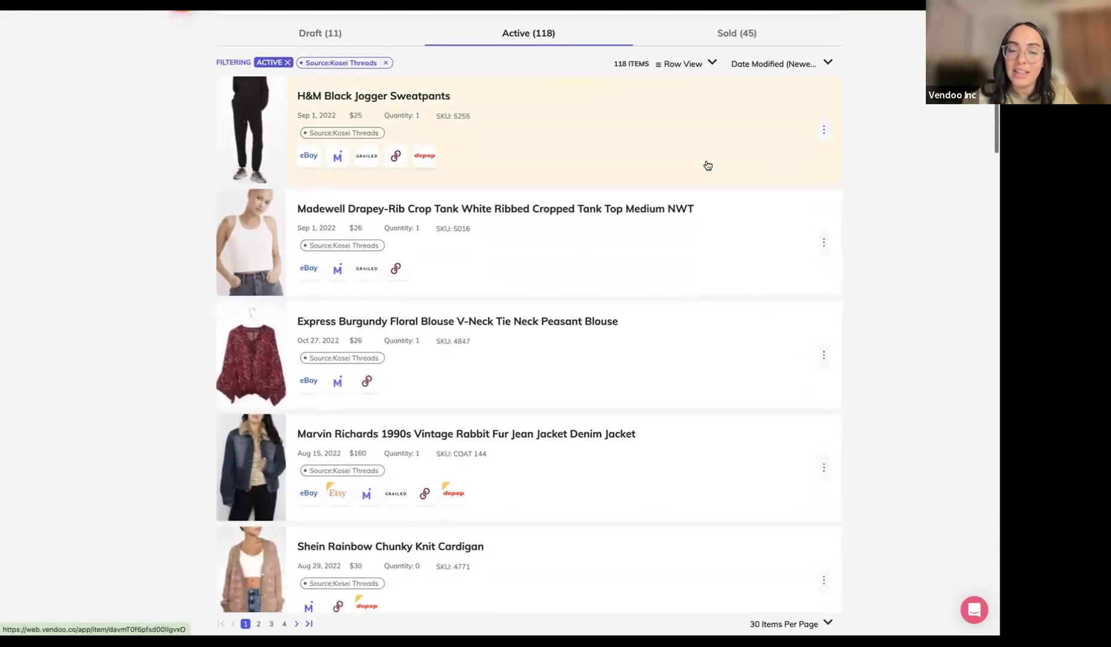
pyautogui.scroll(-1, 708, 166)
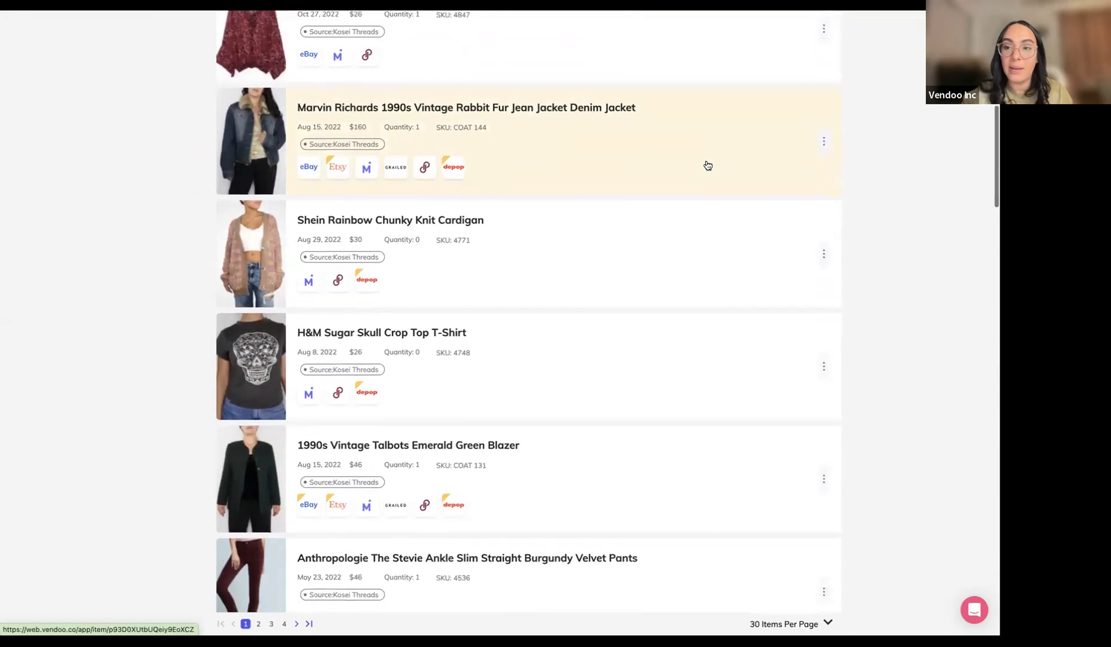
pyautogui.scroll(10, 708, 166)
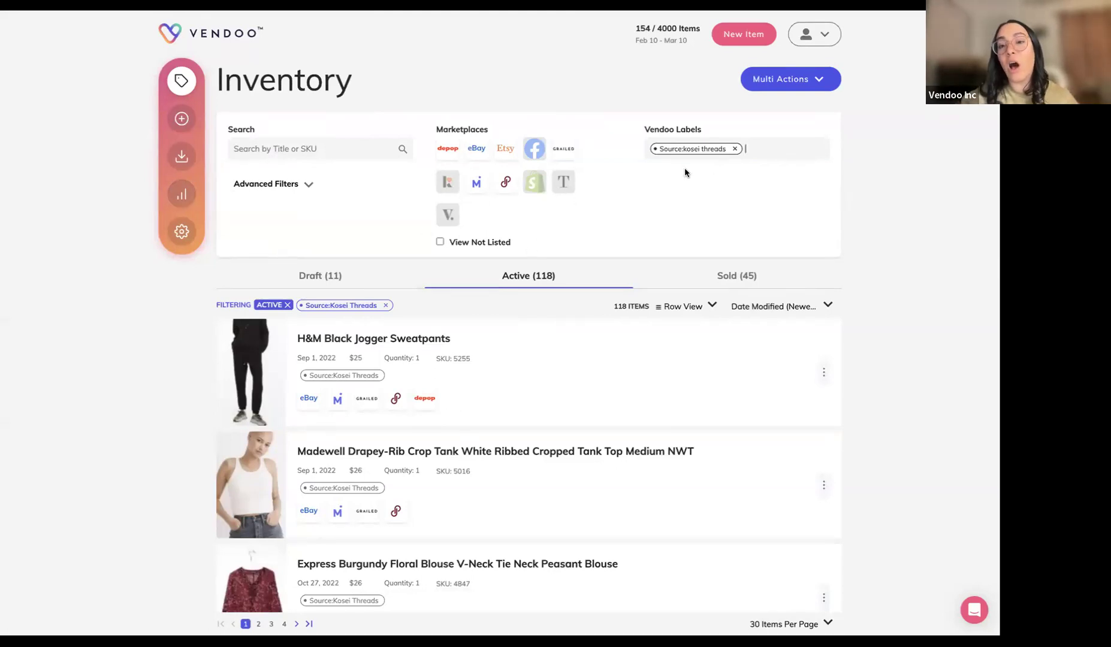
pyautogui.click(734, 150)
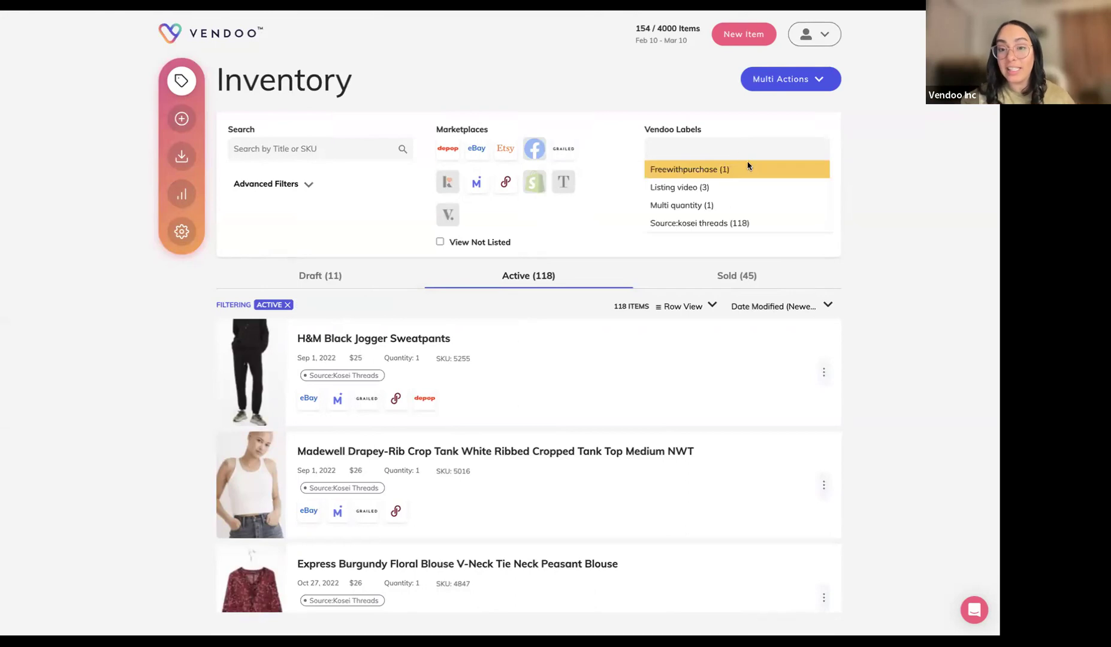
# Step: Filter the inventory by the Jan28savers label and show its draft items
pyautogui.write('jan')
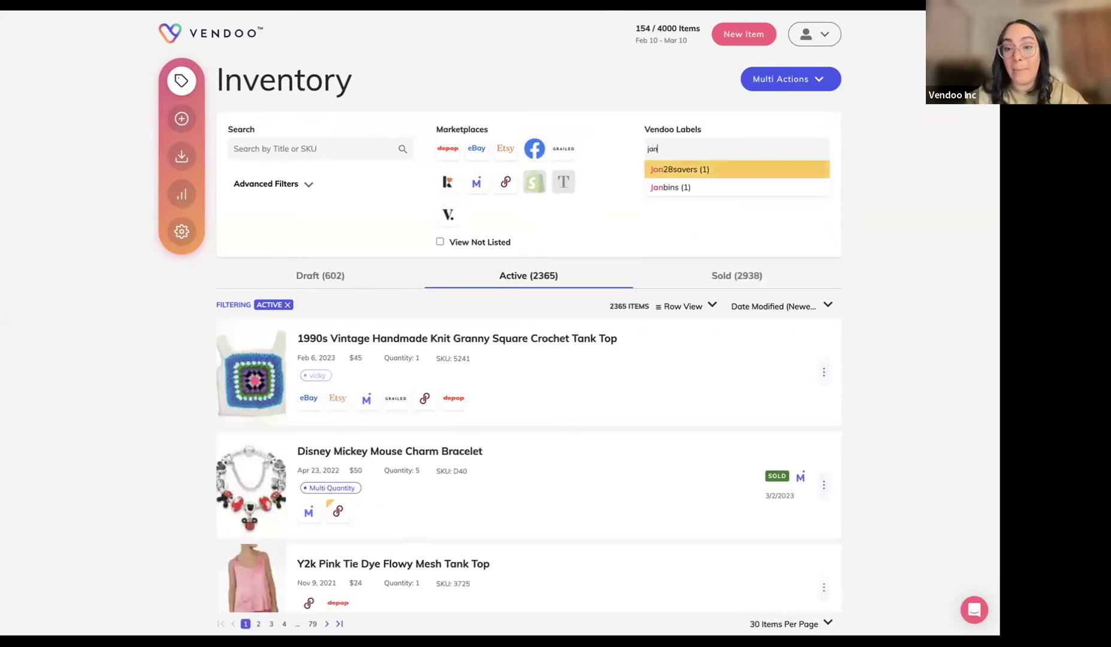
pyautogui.click(730, 172)
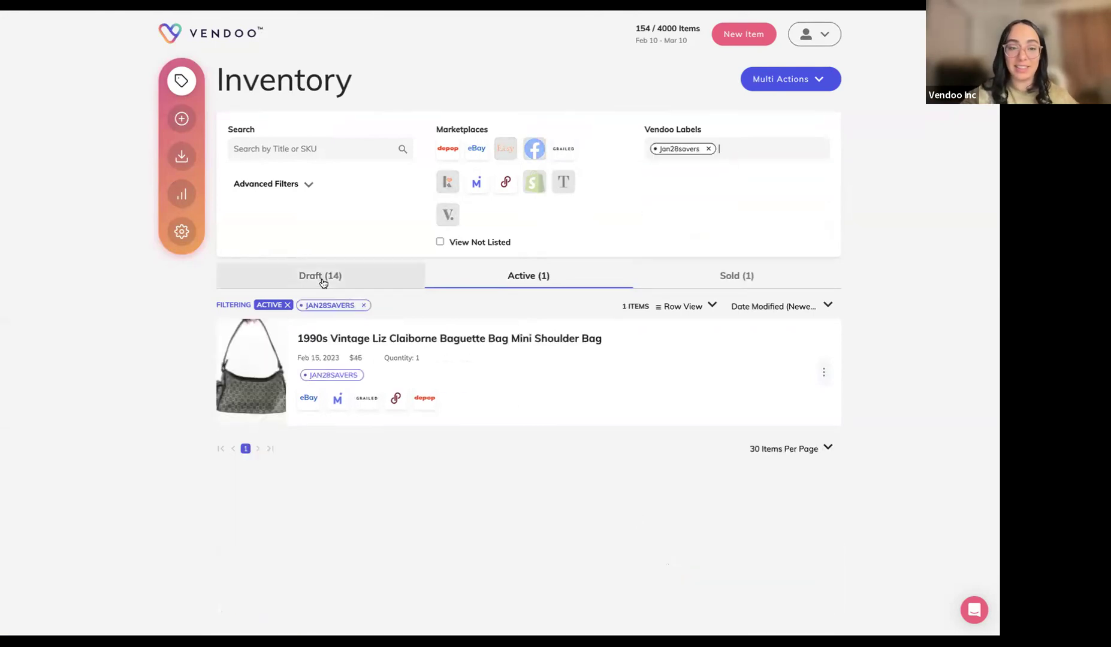
pyautogui.click(322, 280)
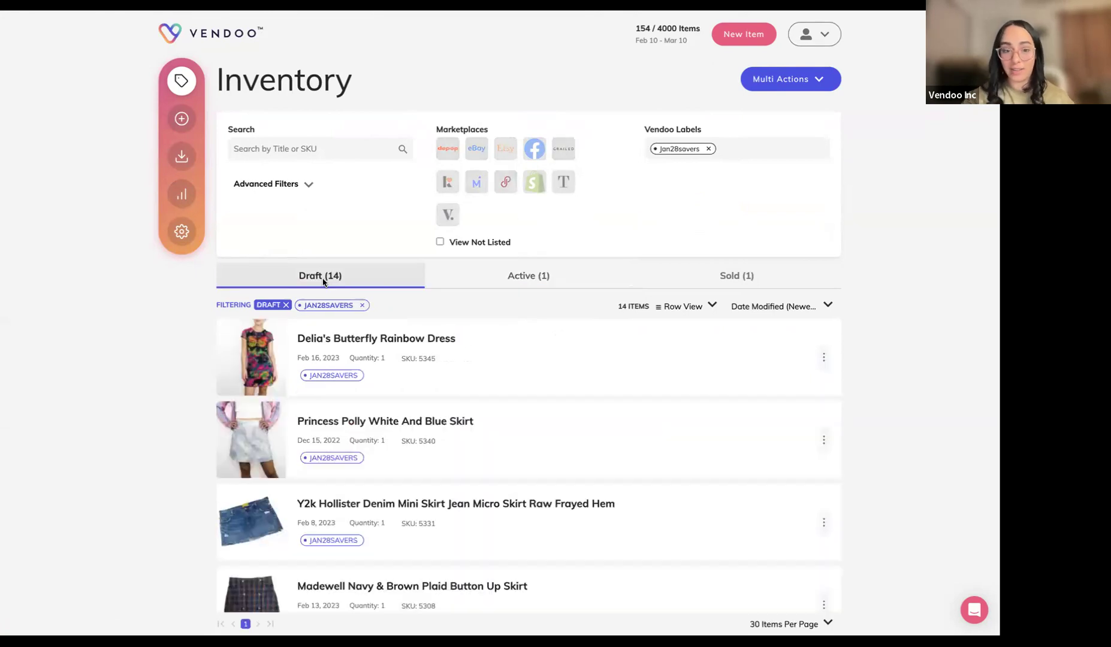
# Step: Look through the drafts labelled Jan28savers and remove that label filter
pyautogui.scroll(-3, 396, 456)
pyautogui.scroll(-2, 396, 456)
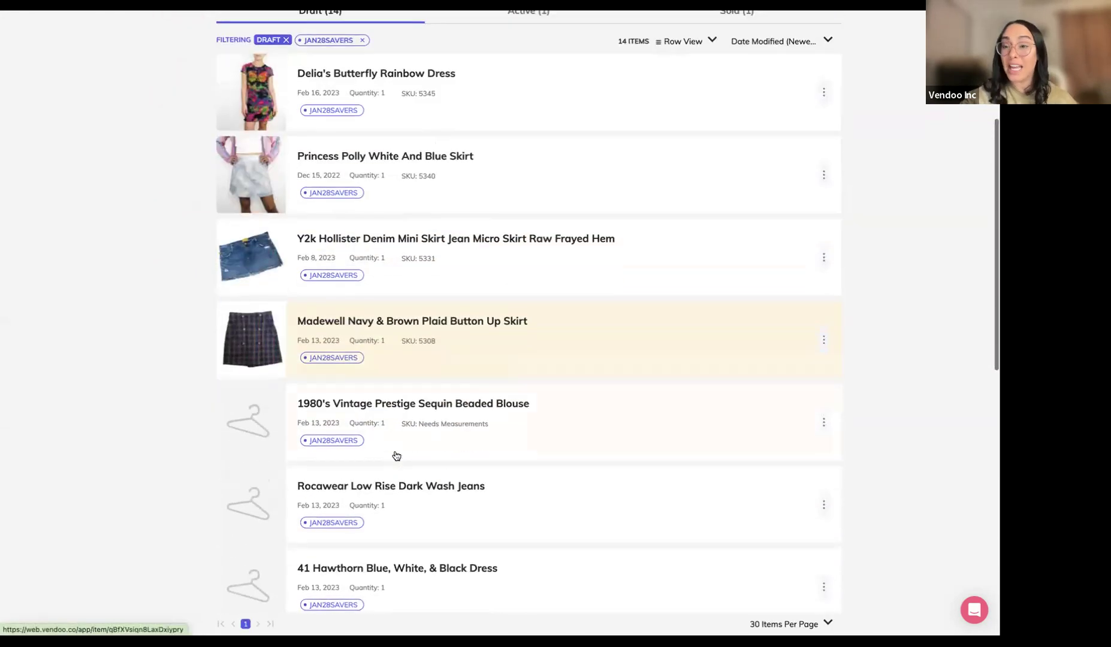
pyautogui.scroll(5, 396, 456)
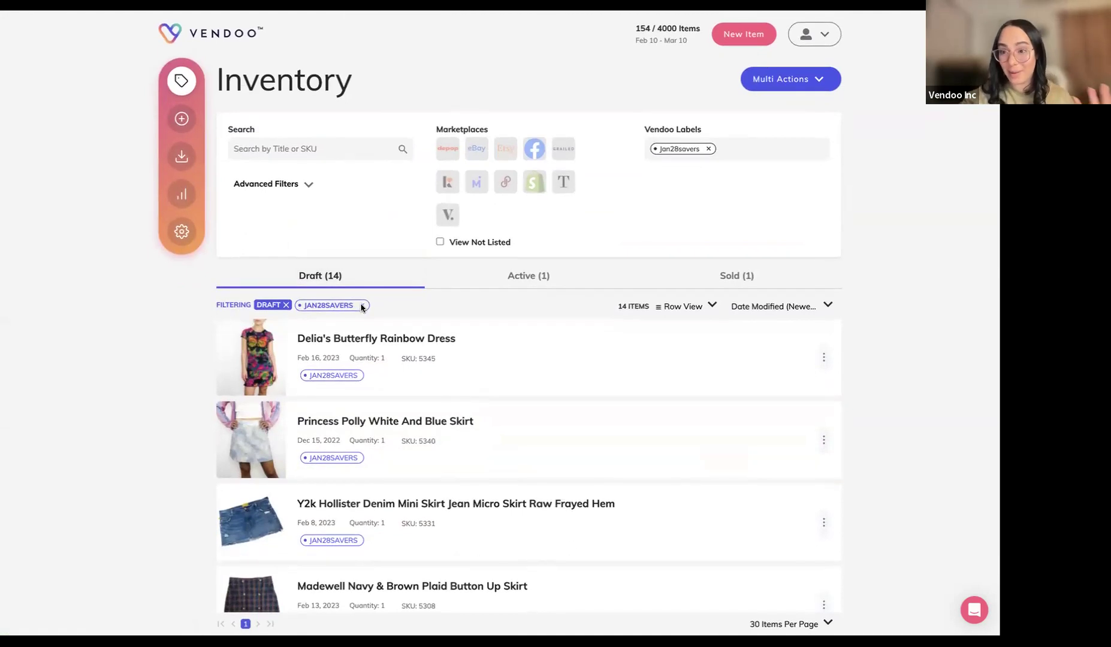
pyautogui.click(362, 307)
# Step: Filter the inventory by the Requires attention* label and show its active items
pyautogui.click(678, 155)
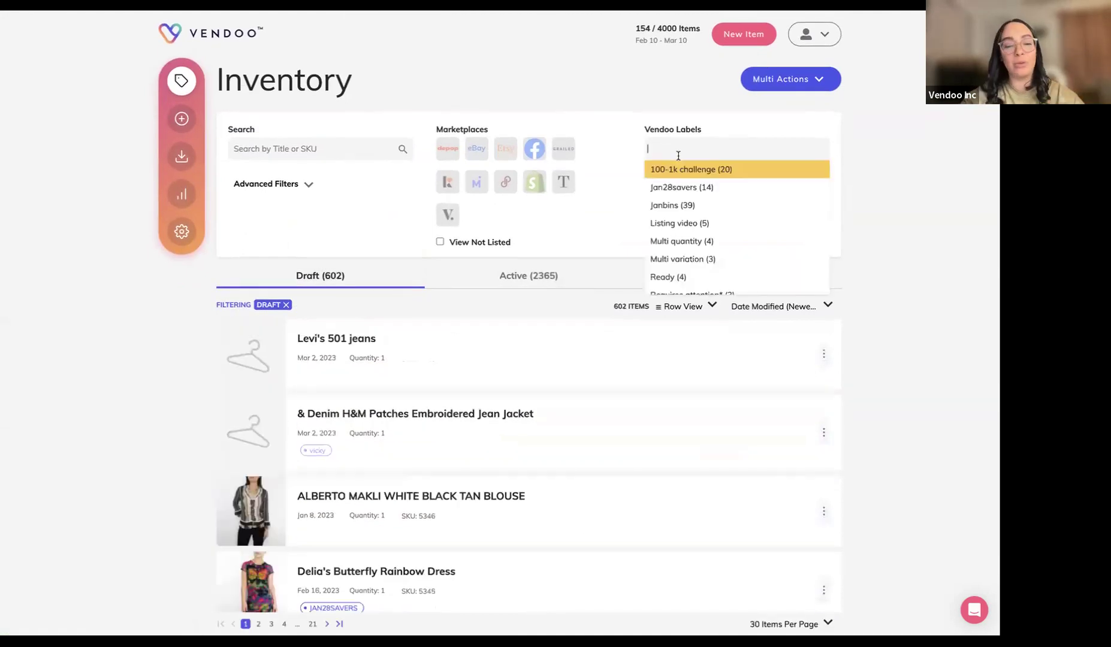
pyautogui.write('re')
pyautogui.click(687, 187)
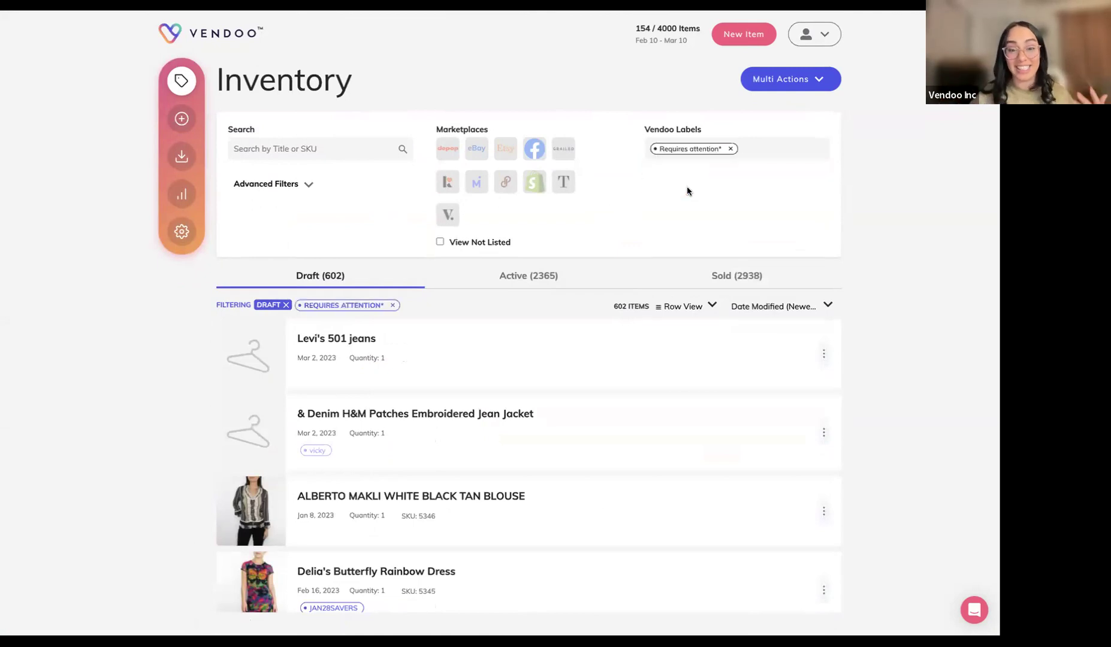
pyautogui.click(544, 282)
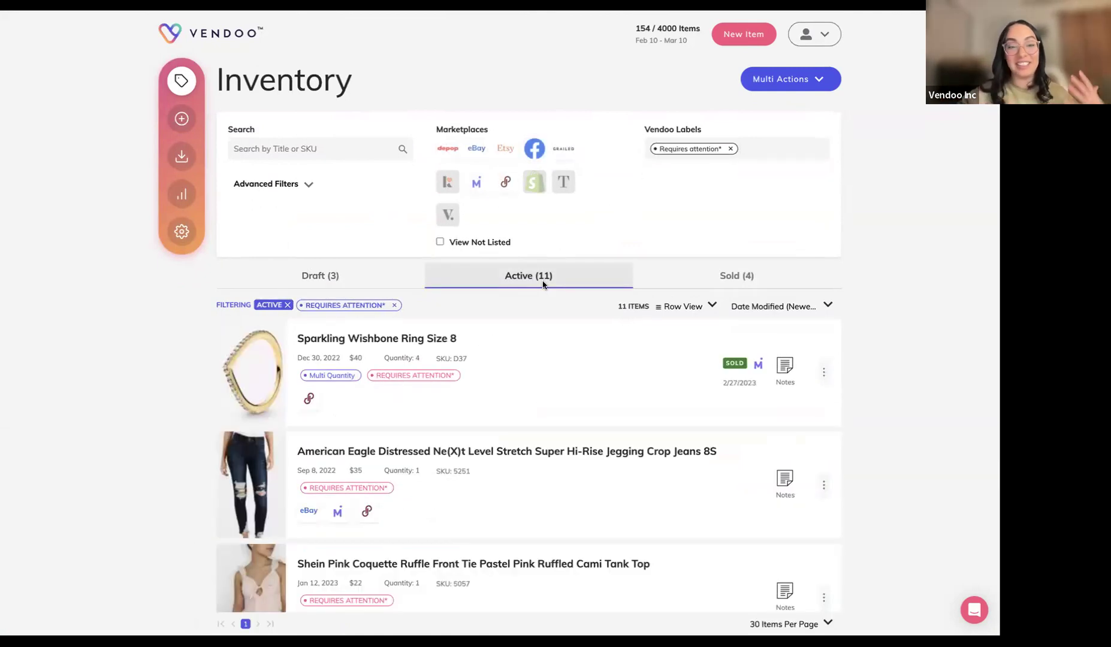
# Step: Read the note on the American Eagle jeans among the Requires attention* items and remove that label filter
pyautogui.scroll(-3, 544, 284)
pyautogui.moveTo(783, 375)
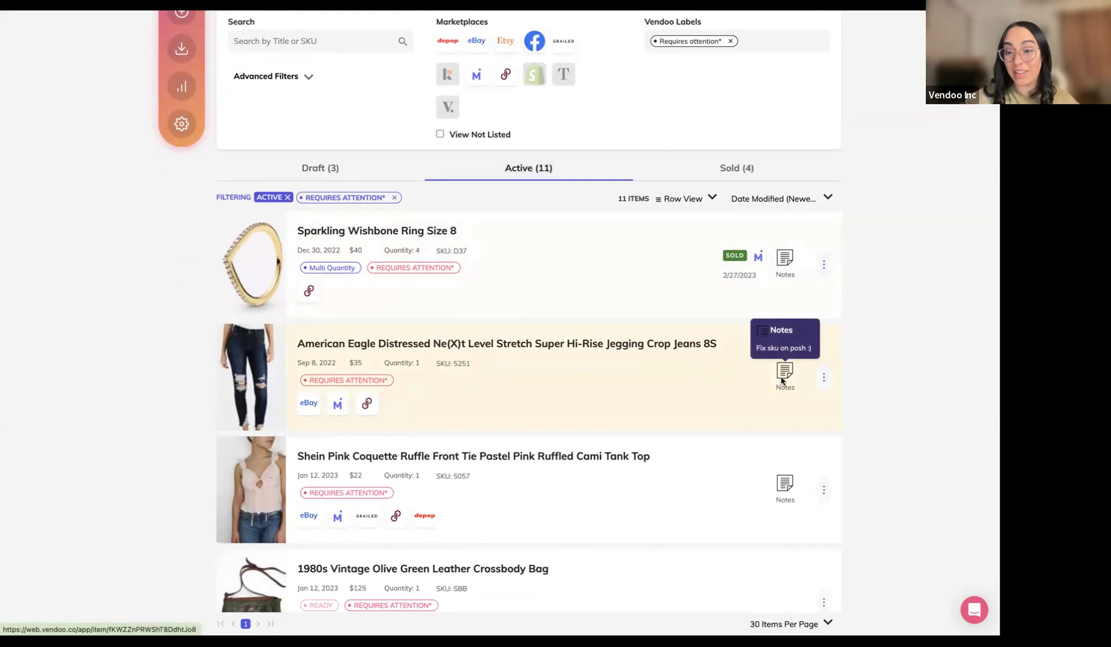
pyautogui.scroll(-3, 784, 484)
pyautogui.scroll(5, 462, 259)
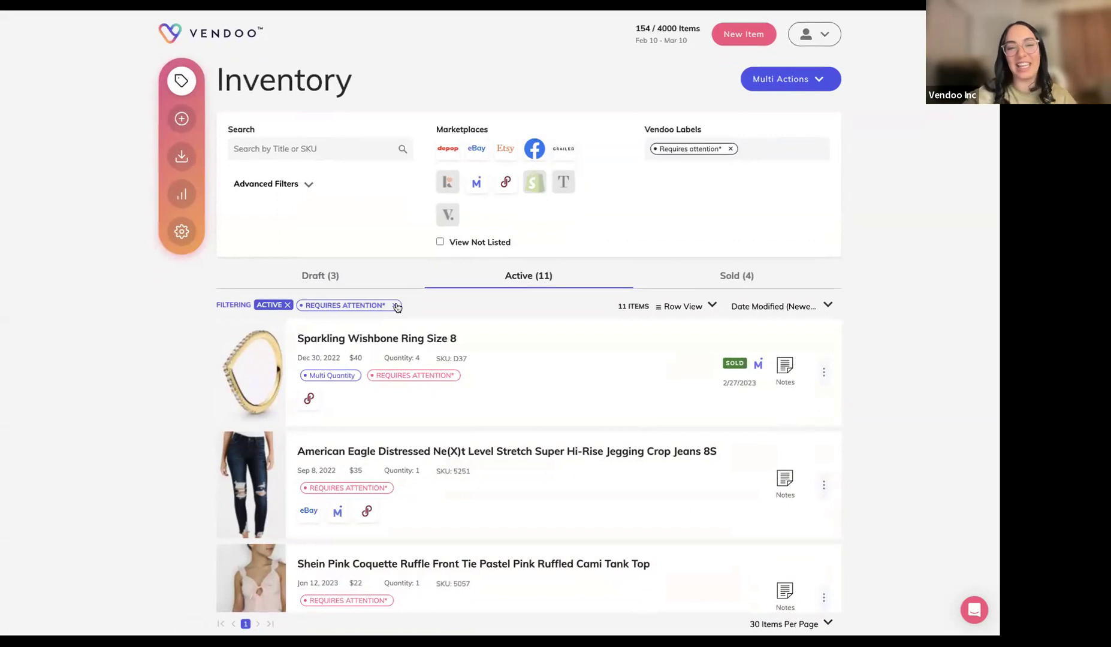
pyautogui.click(397, 305)
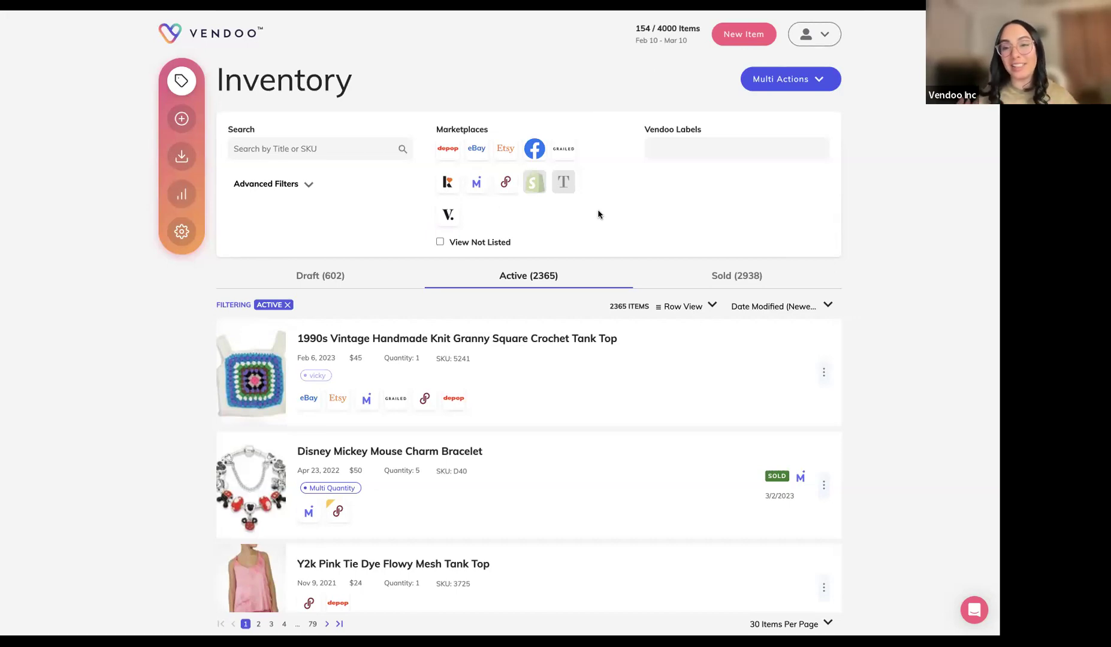
# Step: Start an inventory export to CSV covering all inventory with customized column headers
pyautogui.click(792, 78)
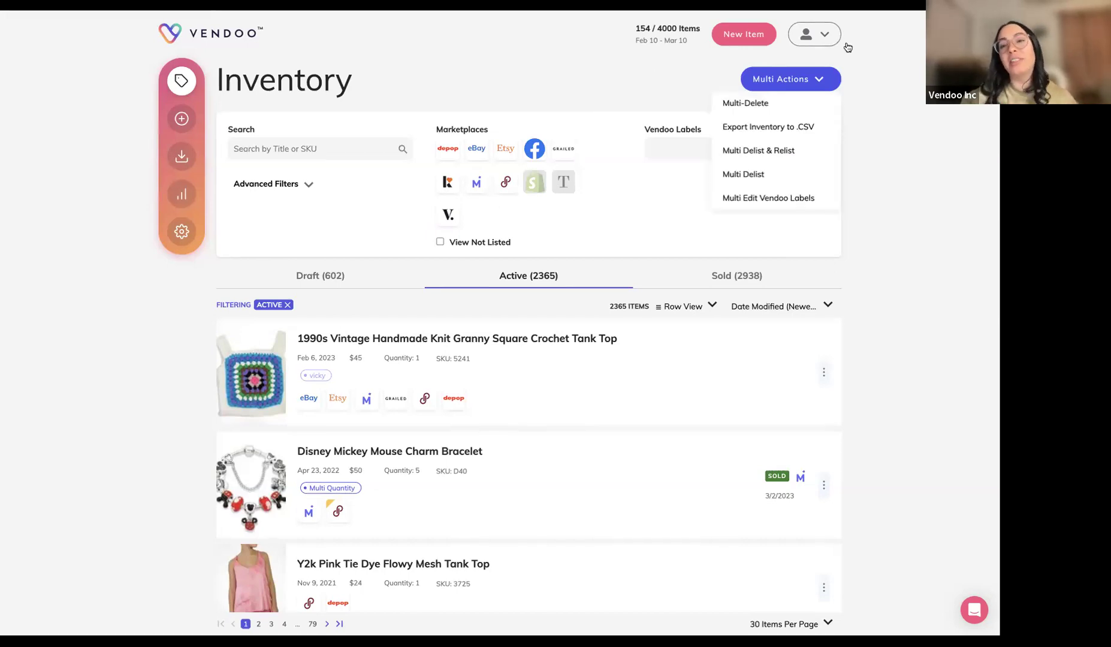
pyautogui.click(766, 203)
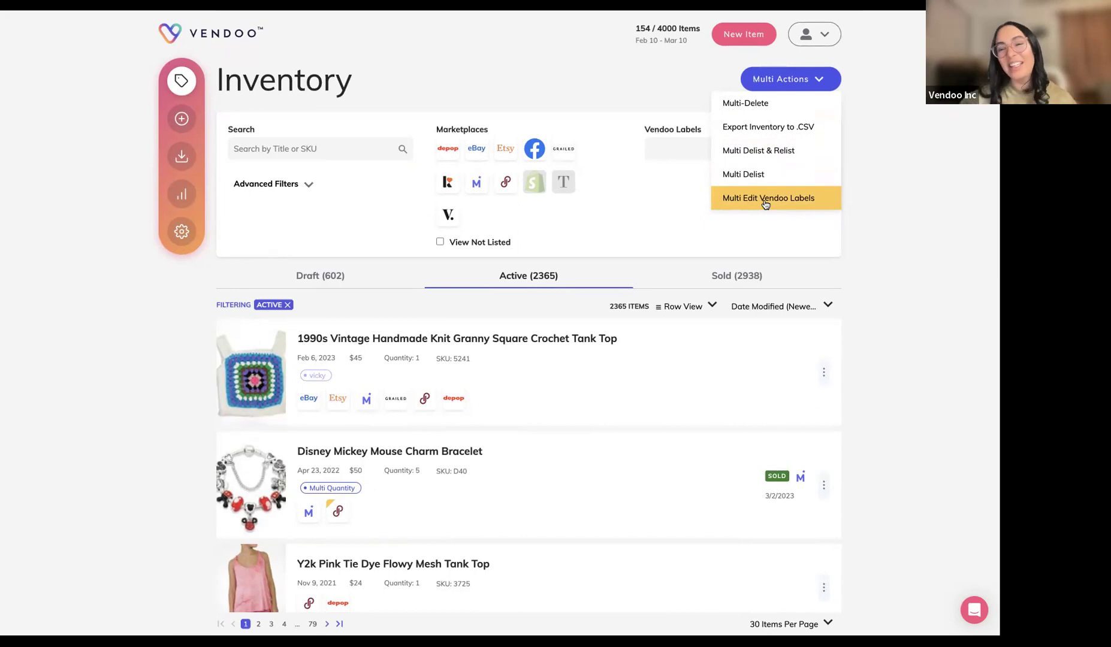
pyautogui.click(749, 129)
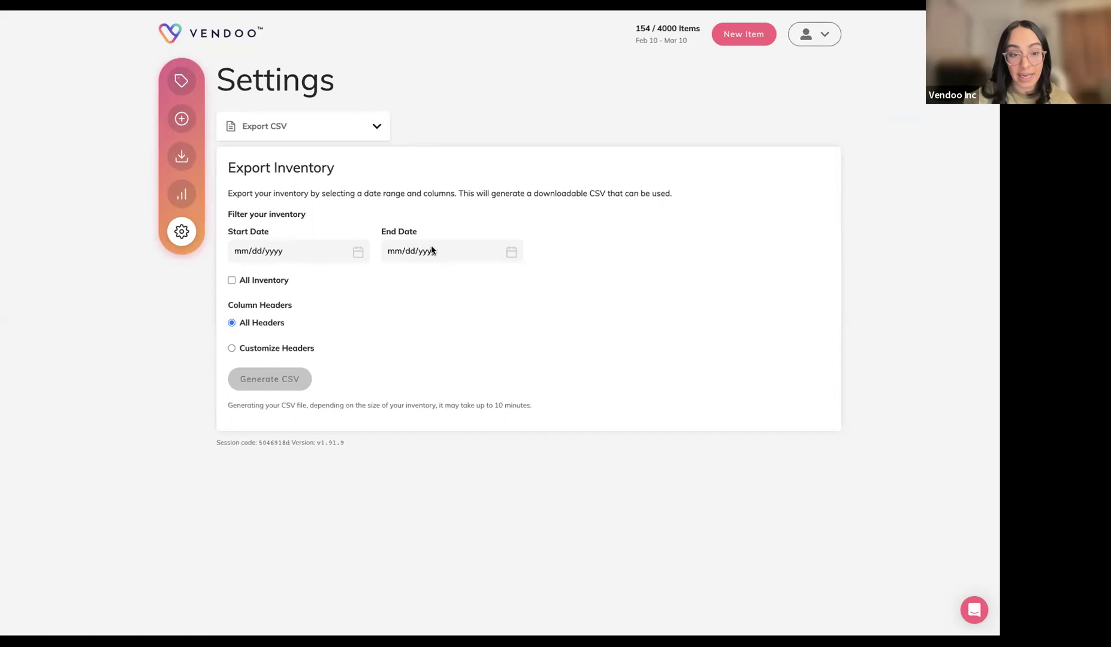
pyautogui.click(272, 279)
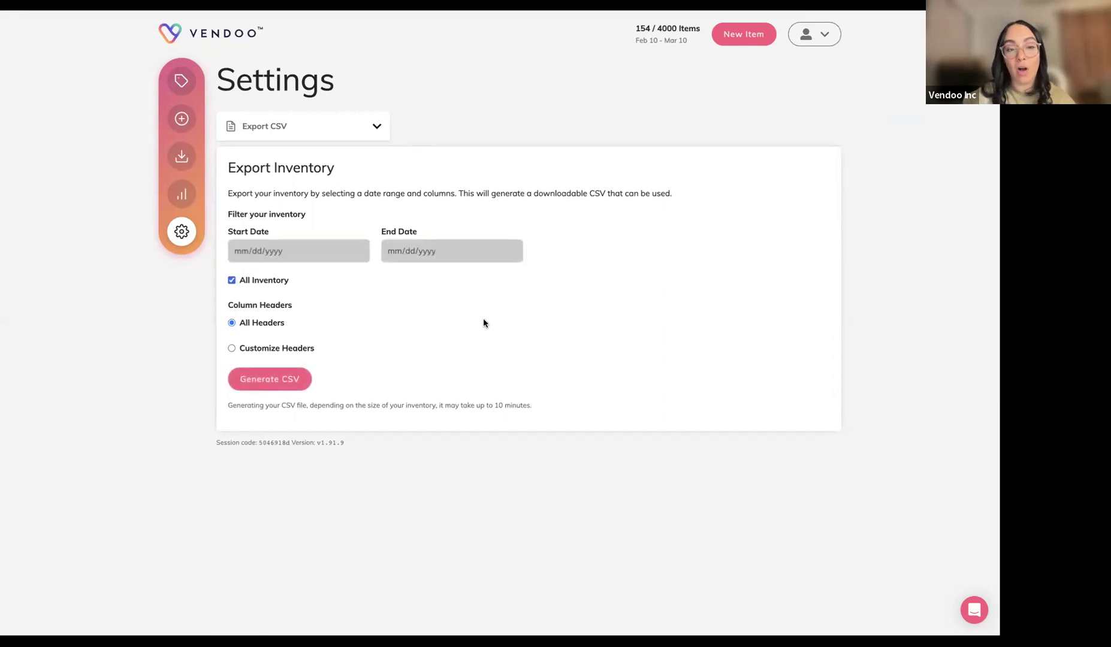
pyautogui.click(232, 348)
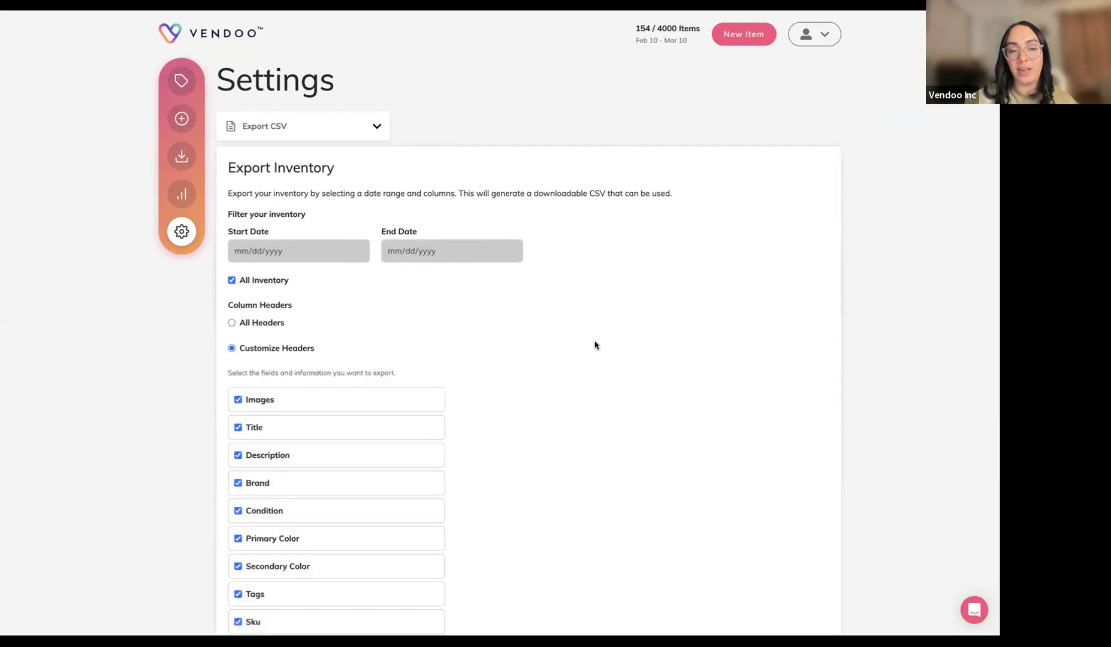
# Step: Exclude the Images, Description, Condition, Primary Color, Secondary Color and Tags columns from the export
pyautogui.scroll(-3, 595, 346)
pyautogui.scroll(-1, 595, 345)
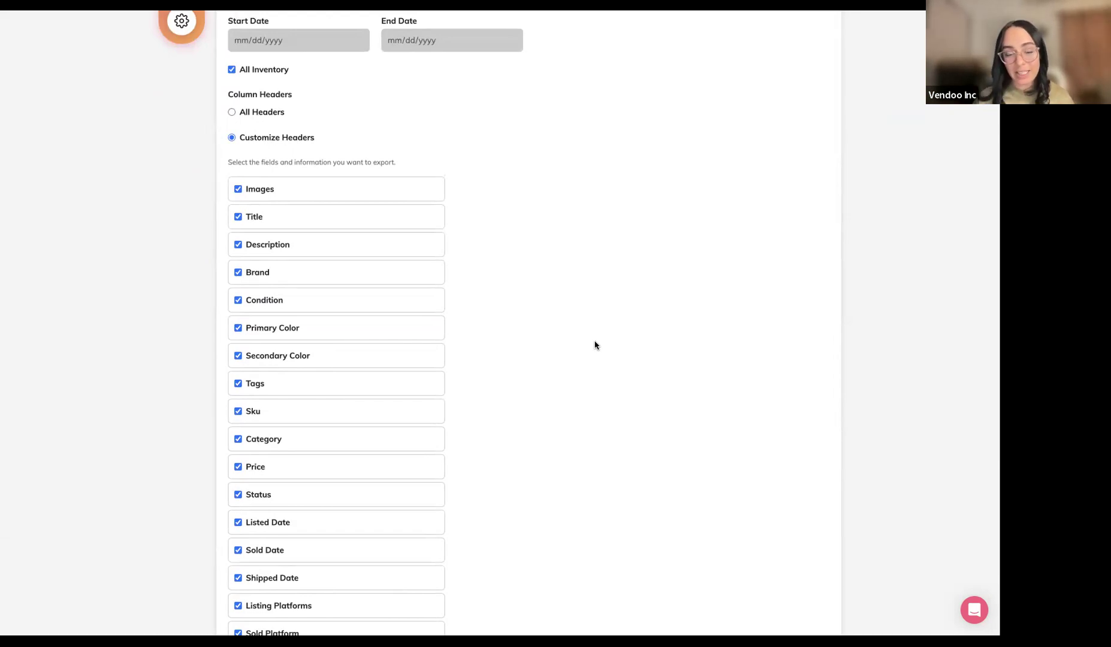
pyautogui.click(238, 188)
pyautogui.scroll(-3, 454, 231)
pyautogui.click(238, 137)
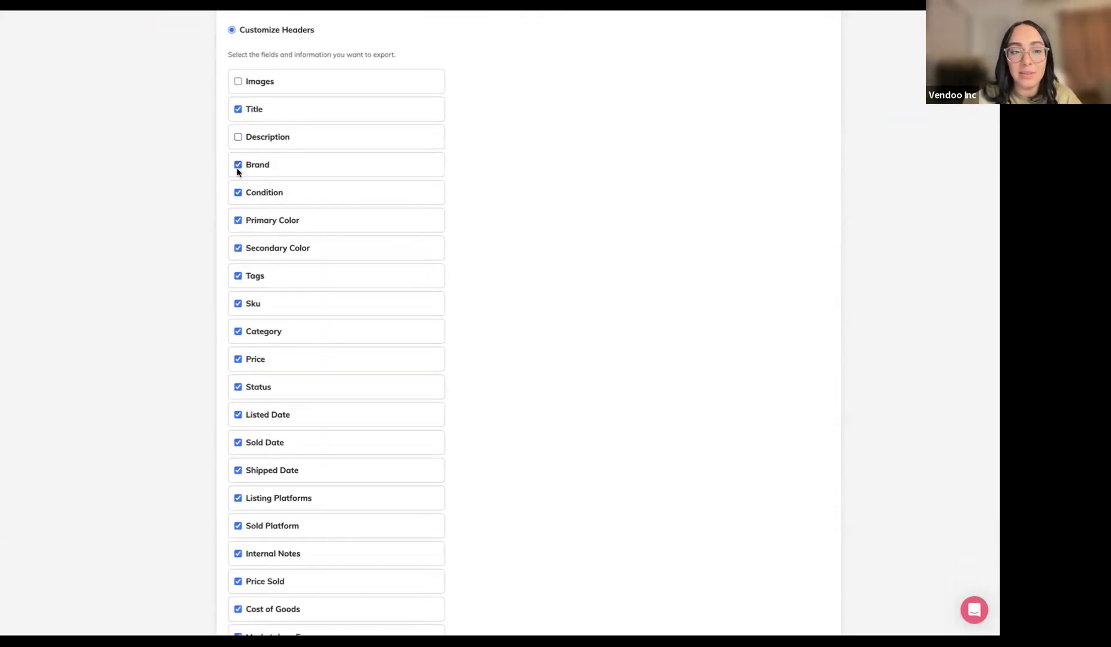
pyautogui.click(238, 193)
pyautogui.click(238, 247)
pyautogui.click(238, 275)
# Step: Exclude the Shipped Date, Listing Platforms and Labels columns from the export
pyautogui.scroll(-2, 237, 274)
pyautogui.scroll(-2, 237, 271)
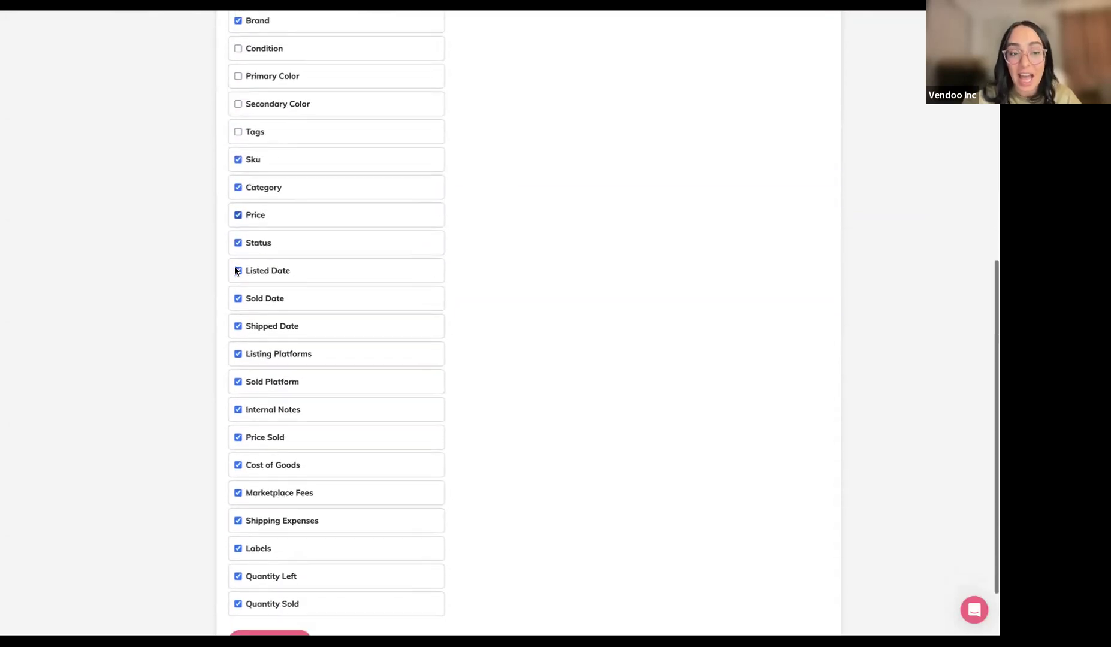
pyautogui.scroll(-2, 240, 266)
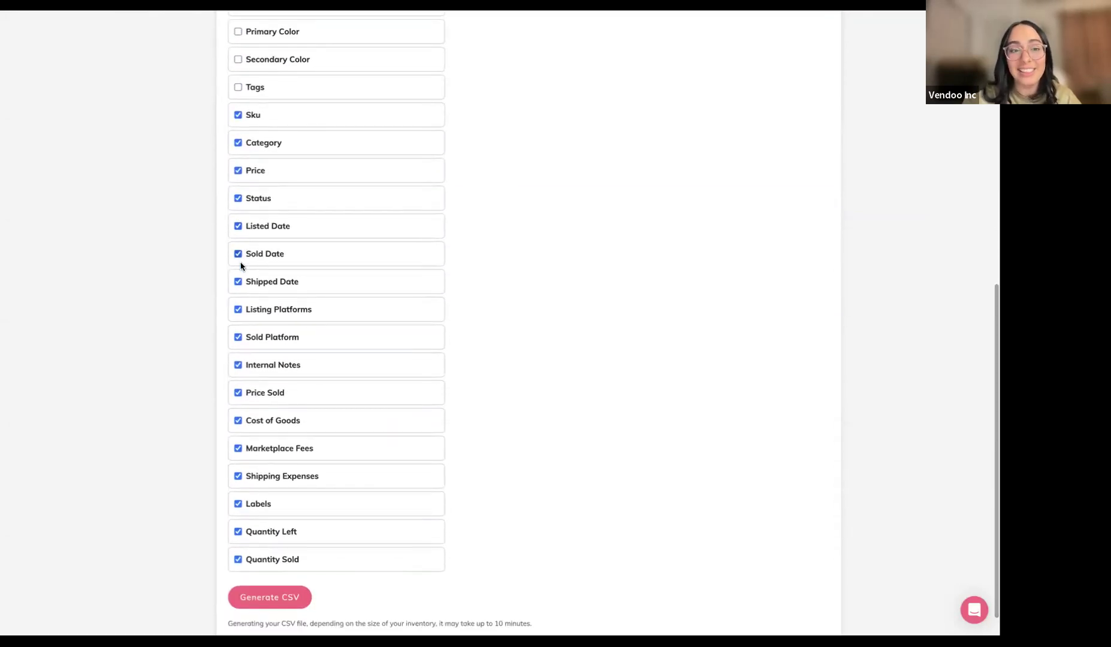
pyautogui.scroll(-1, 240, 266)
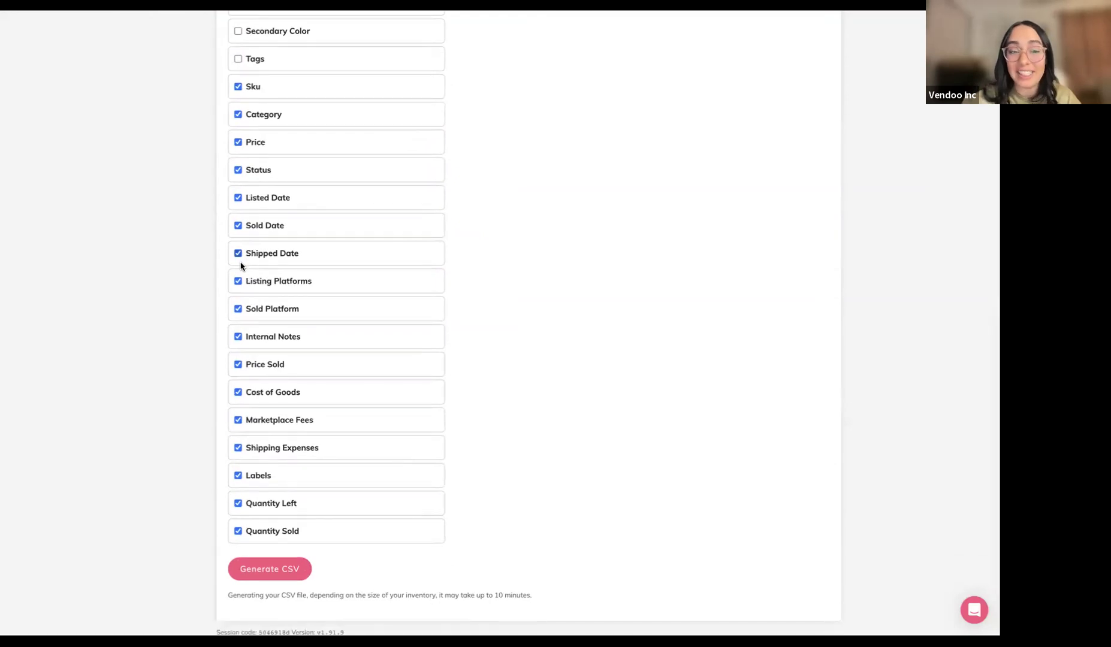
pyautogui.click(237, 280)
pyautogui.scroll(-1, 236, 281)
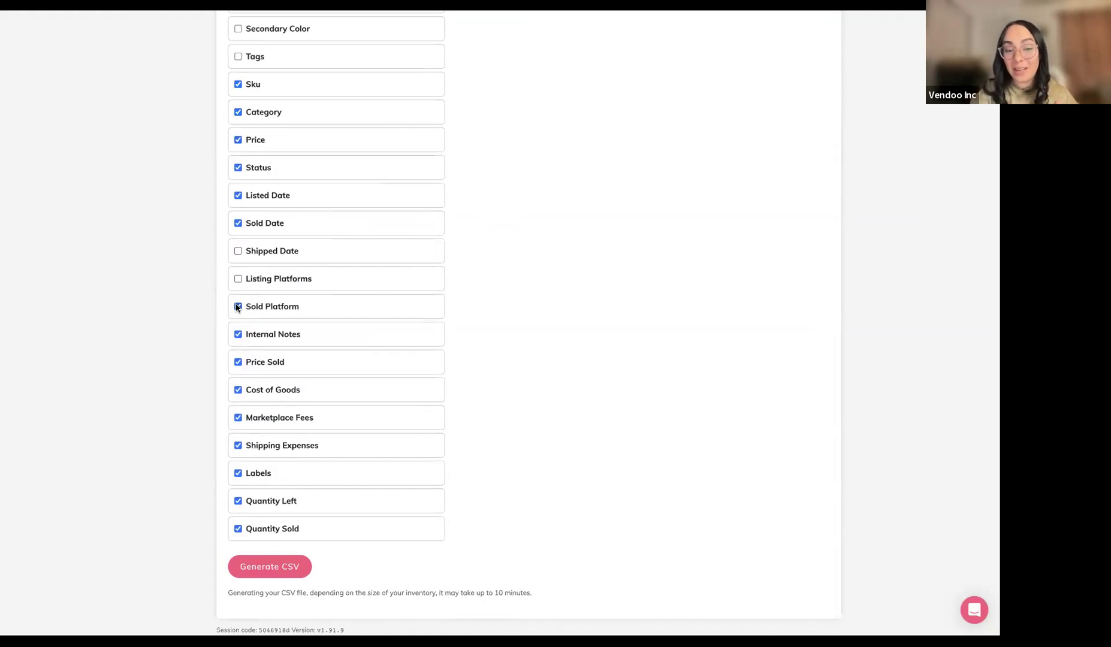
pyautogui.click(238, 473)
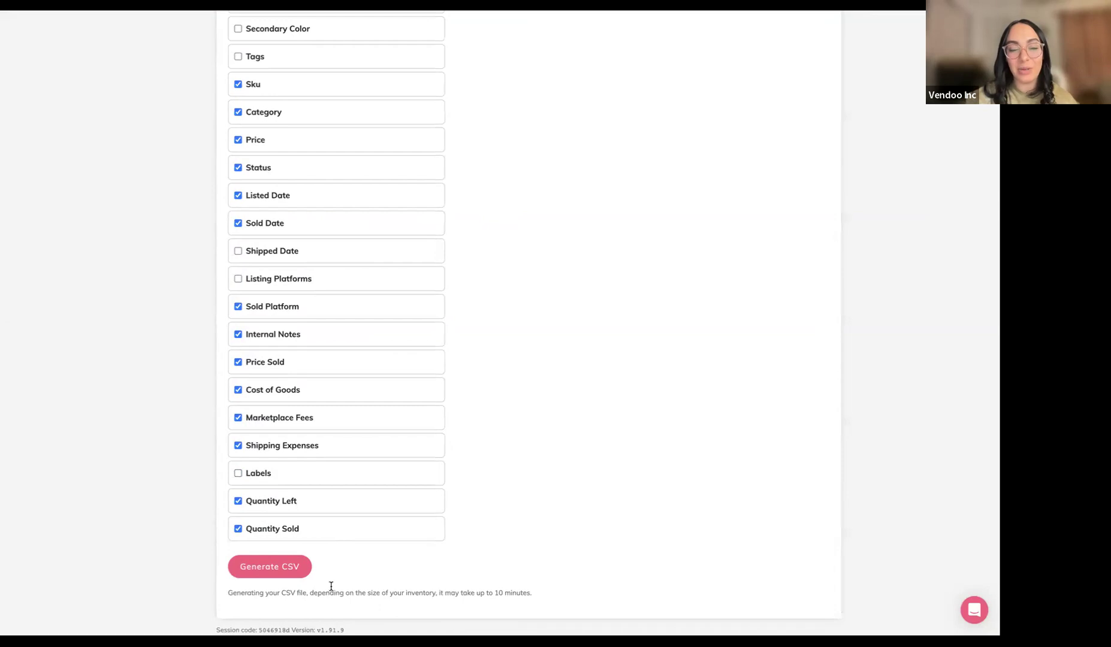
# Step: Generate the CSV with the chosen columns and dismiss the generation dialog
pyautogui.click(281, 571)
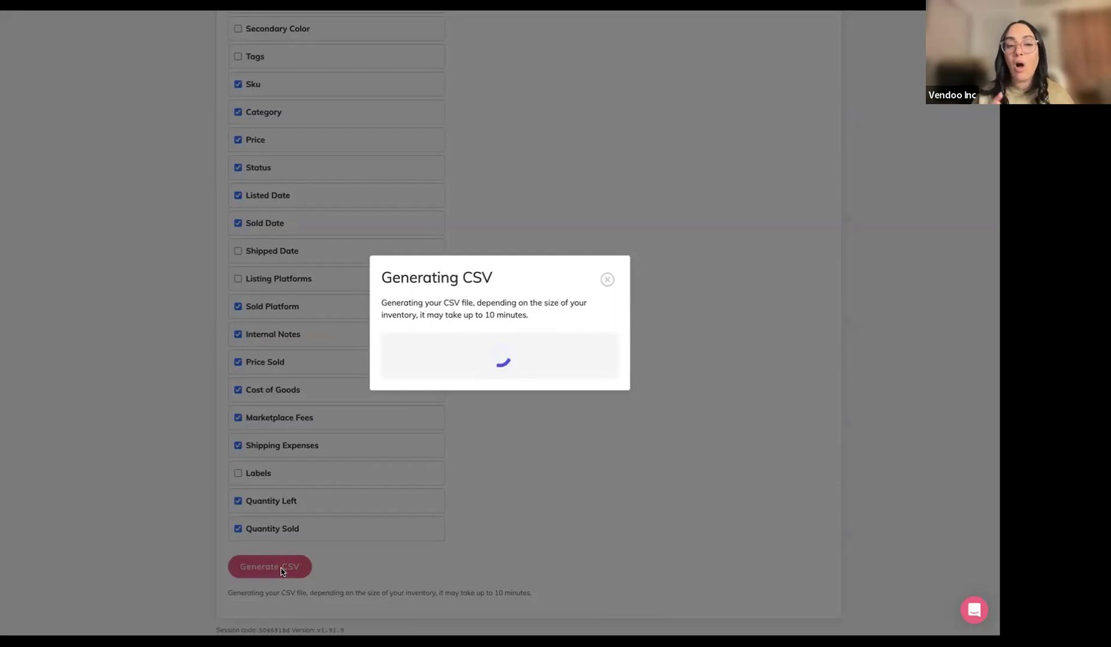
pyautogui.click(607, 280)
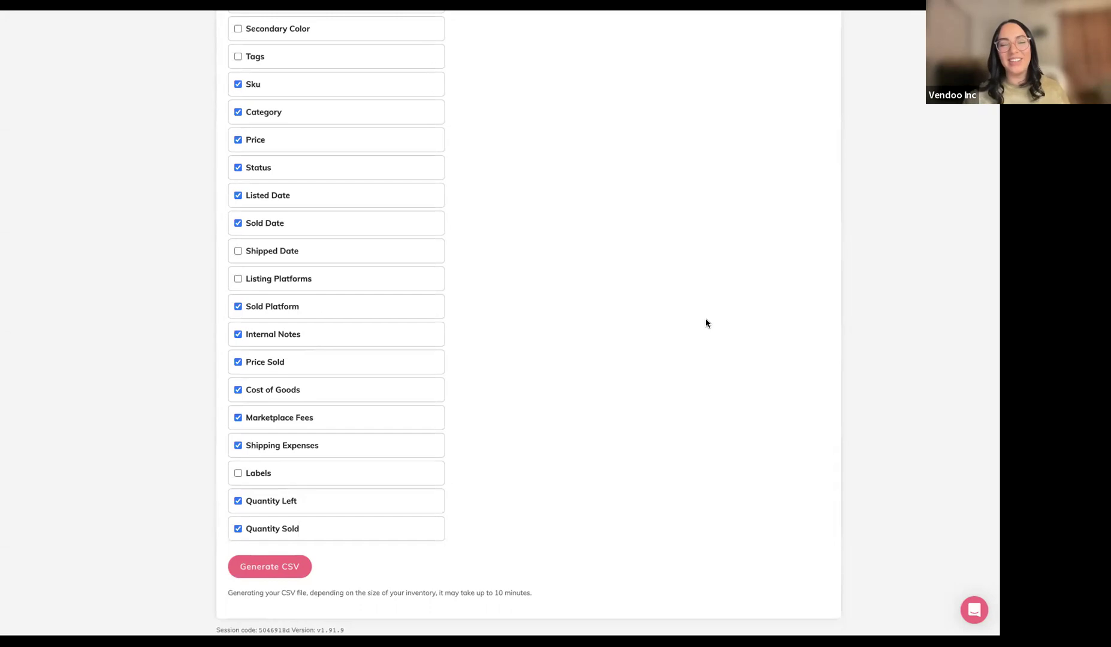
pyautogui.scroll(10, 706, 318)
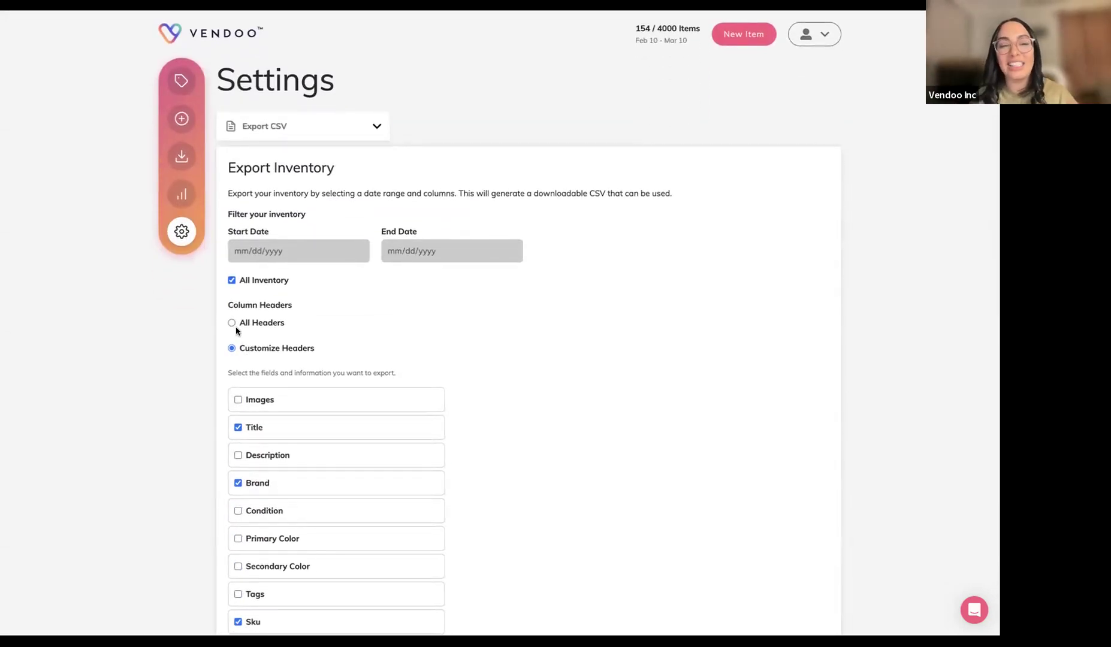
# Step: Review which column headers are chosen for the CSV export and return to the inventory
pyautogui.scroll(-1, 236, 331)
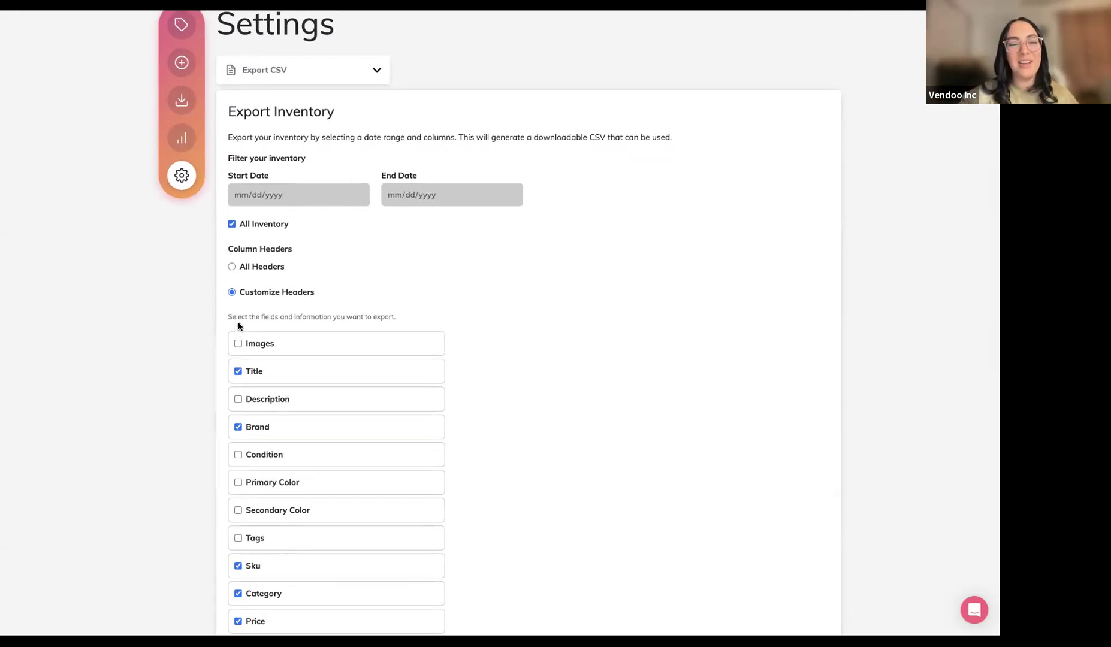
pyautogui.scroll(-4, 493, 323)
pyautogui.scroll(-3, 493, 323)
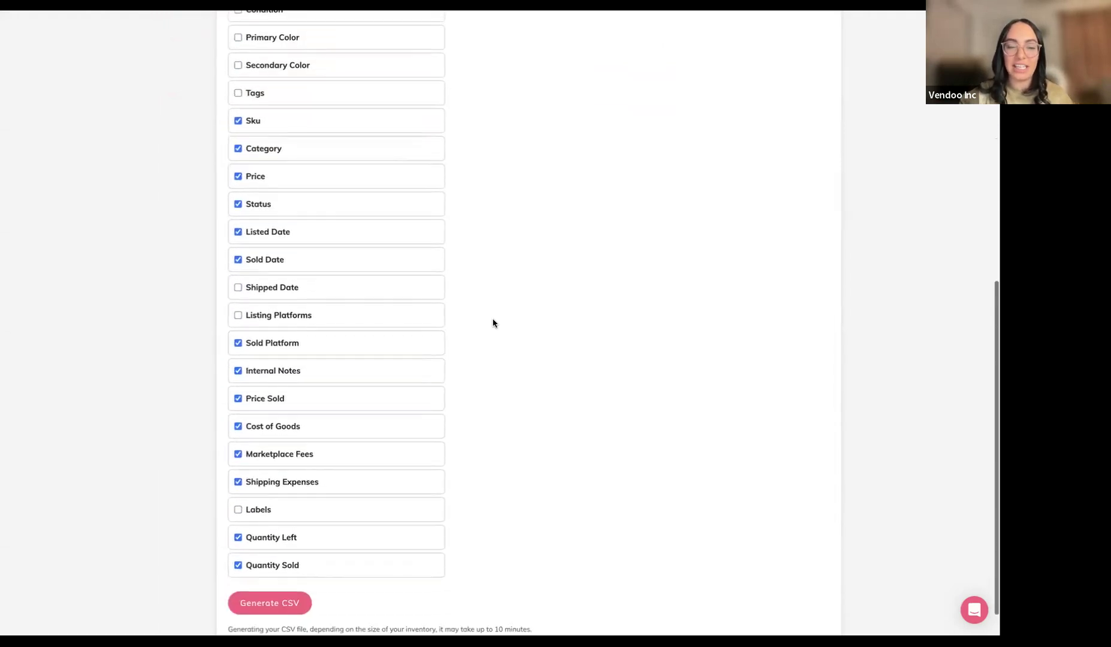
pyautogui.scroll(1, 588, 295)
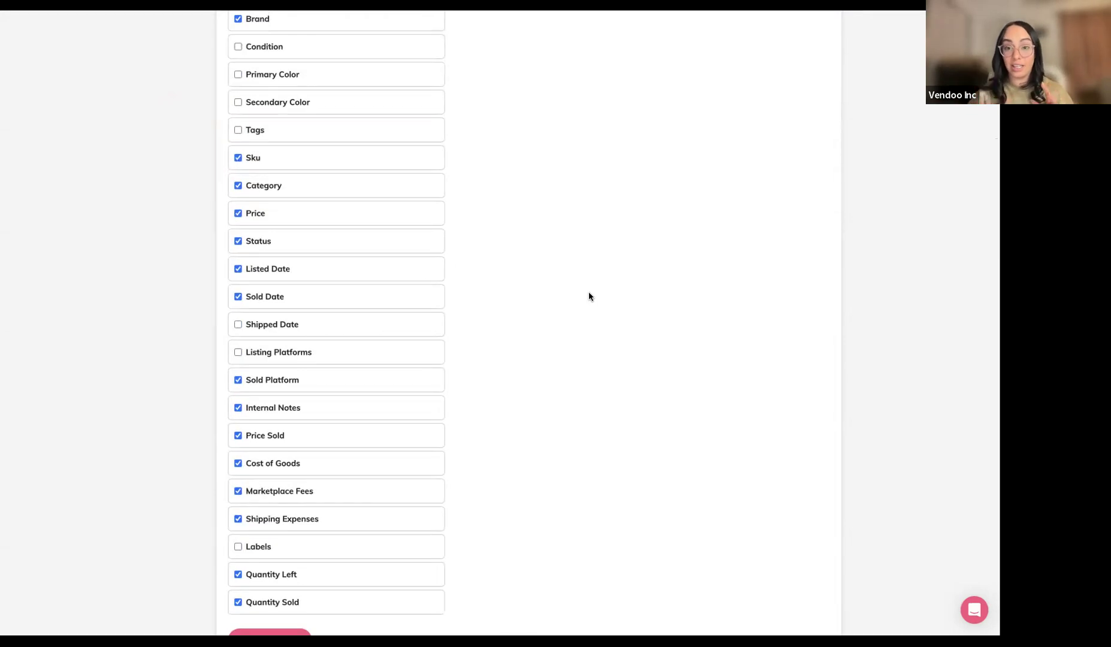
pyautogui.scroll(2, 589, 297)
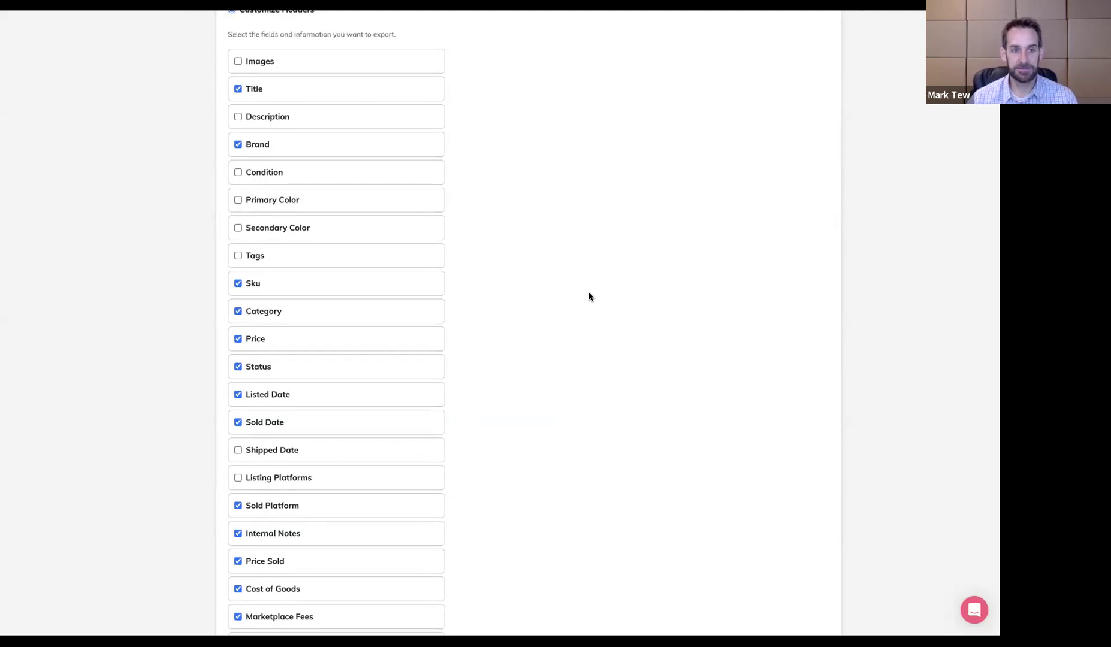
pyautogui.scroll(5, 589, 296)
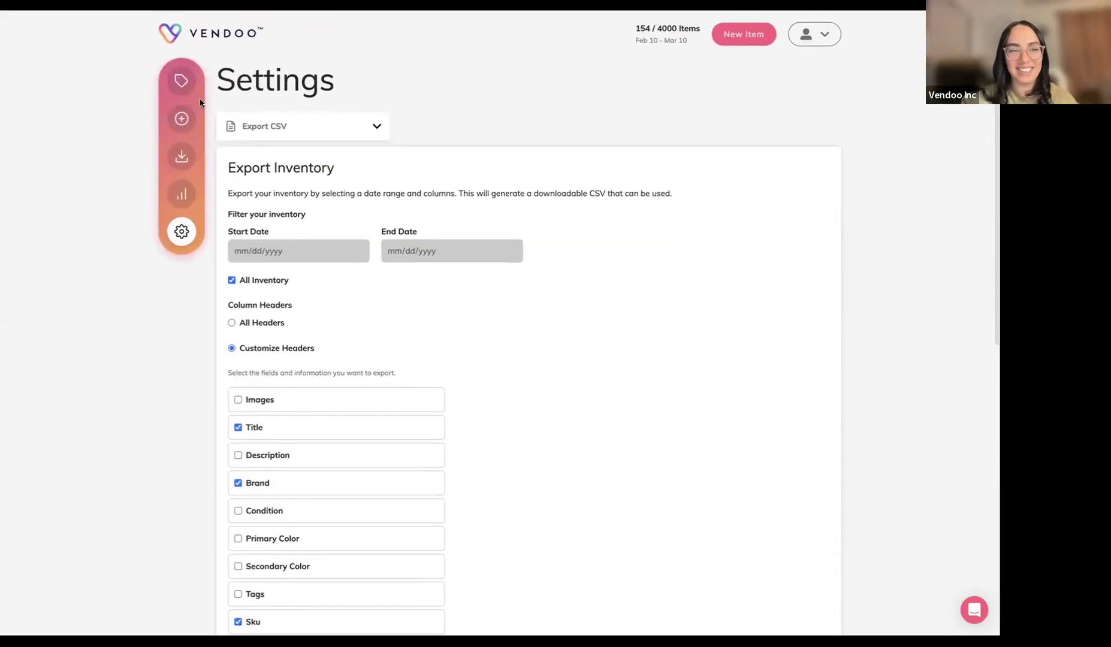
pyautogui.click(182, 82)
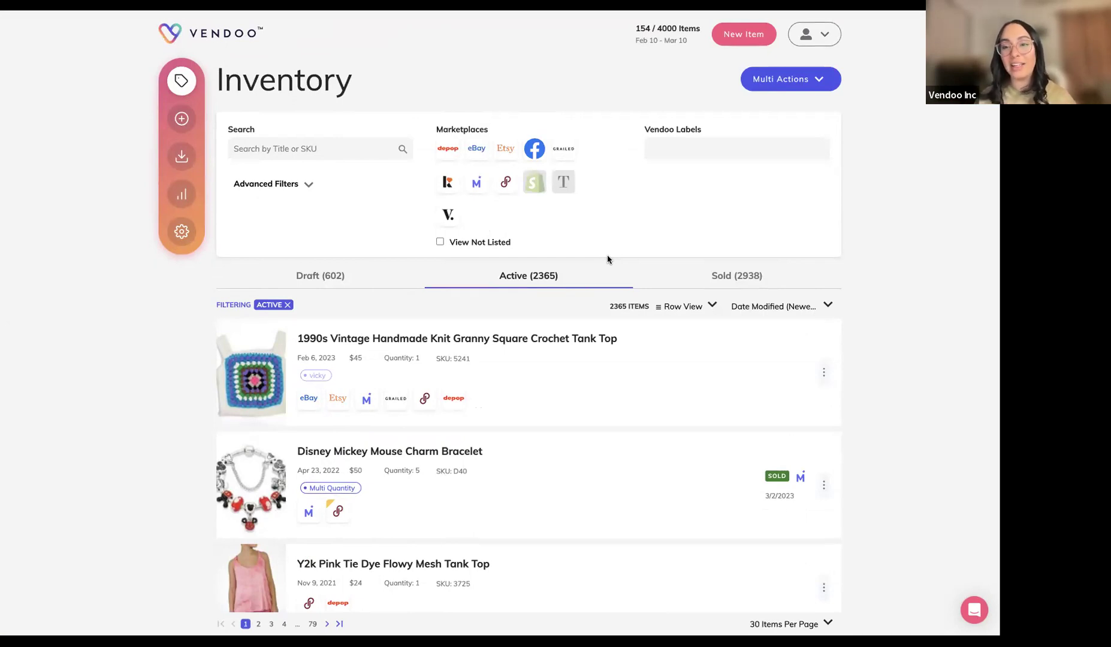
# Step: Search the active inventory for "h&m jogg" and open the H&M Black Jogger Sweatpants item
pyautogui.click(293, 154)
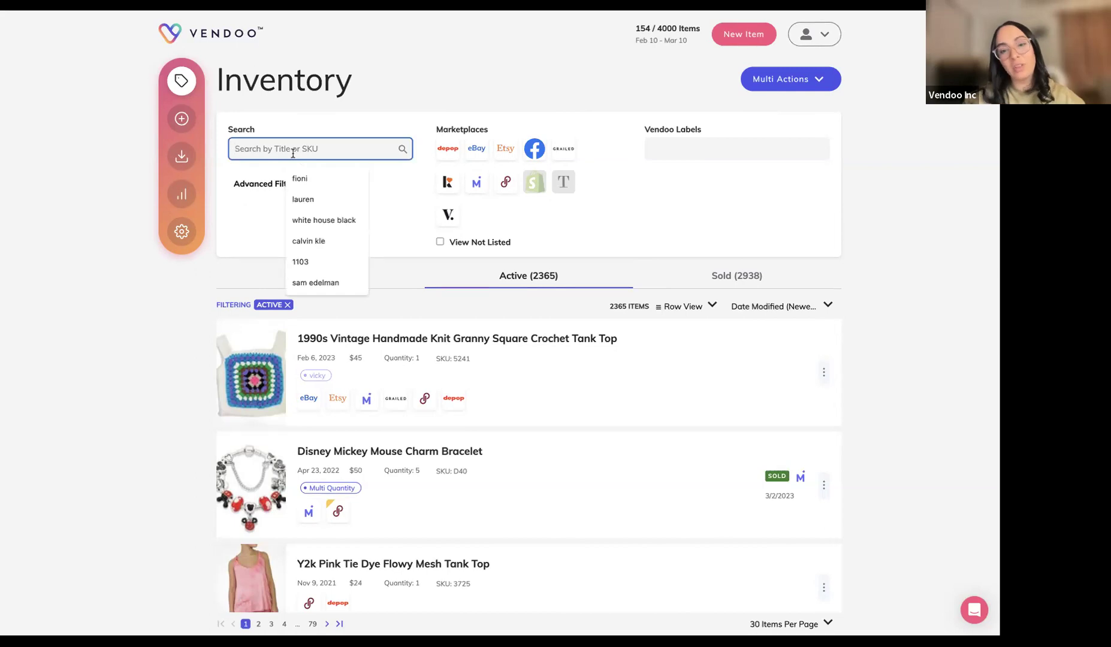
pyautogui.write('h&m jogg')
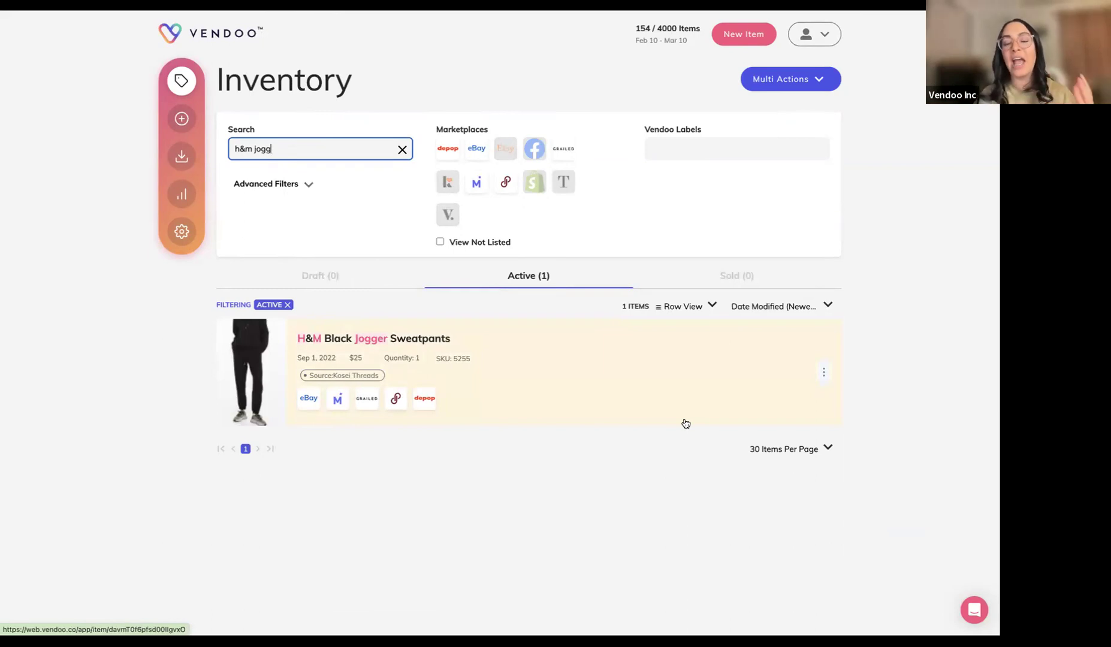
pyautogui.click(667, 392)
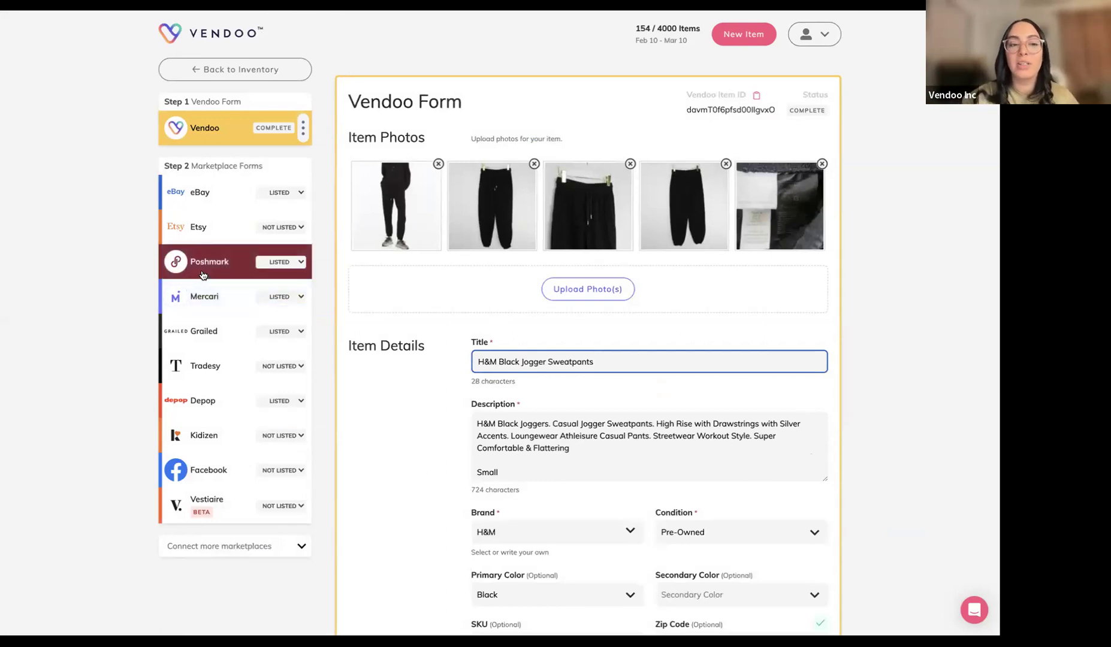
# Step: Start marking the H&M Black Jogger Sweatpants as sold on Poshmark and set the sold price to $20
pyautogui.click(300, 262)
pyautogui.click(292, 291)
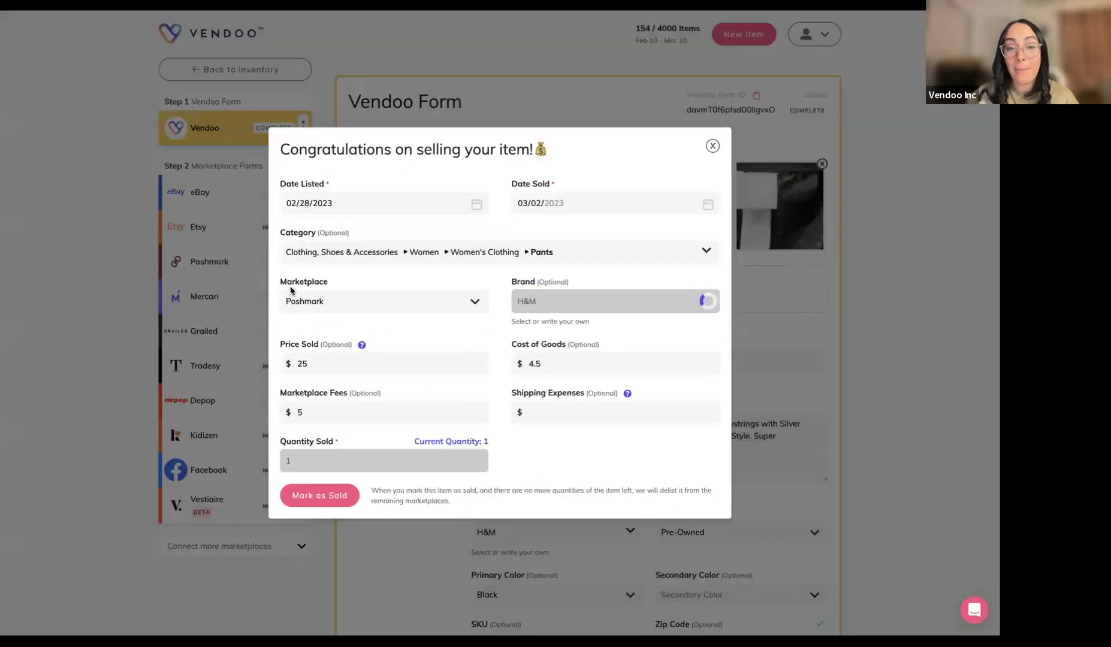
pyautogui.click(319, 365)
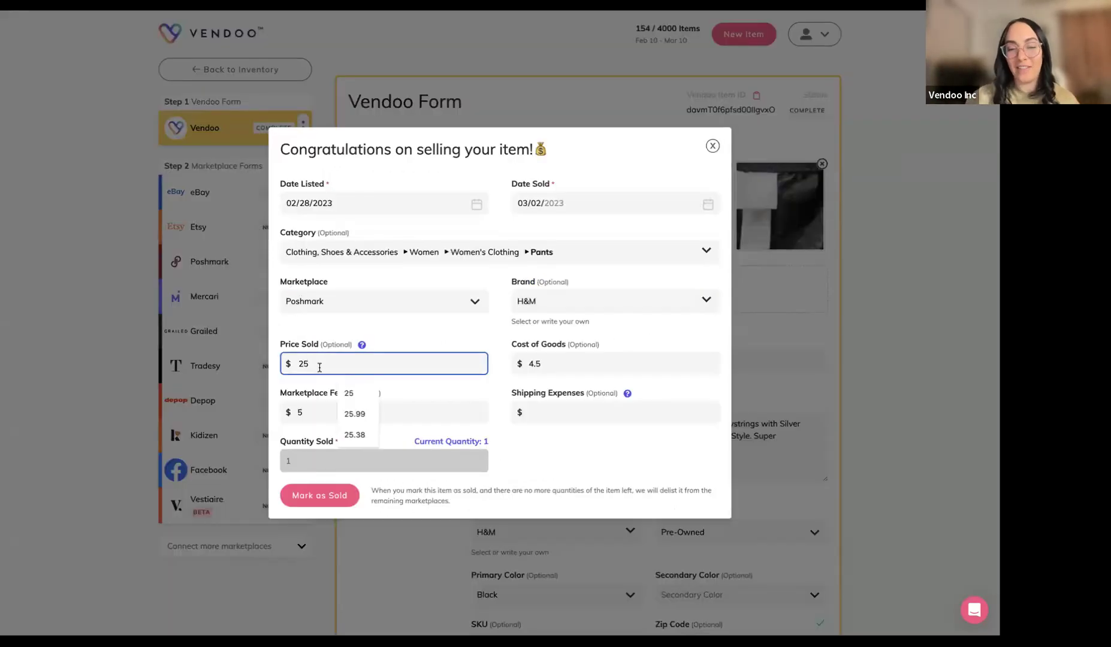
pyautogui.press('BackSpace')
pyautogui.write('0')
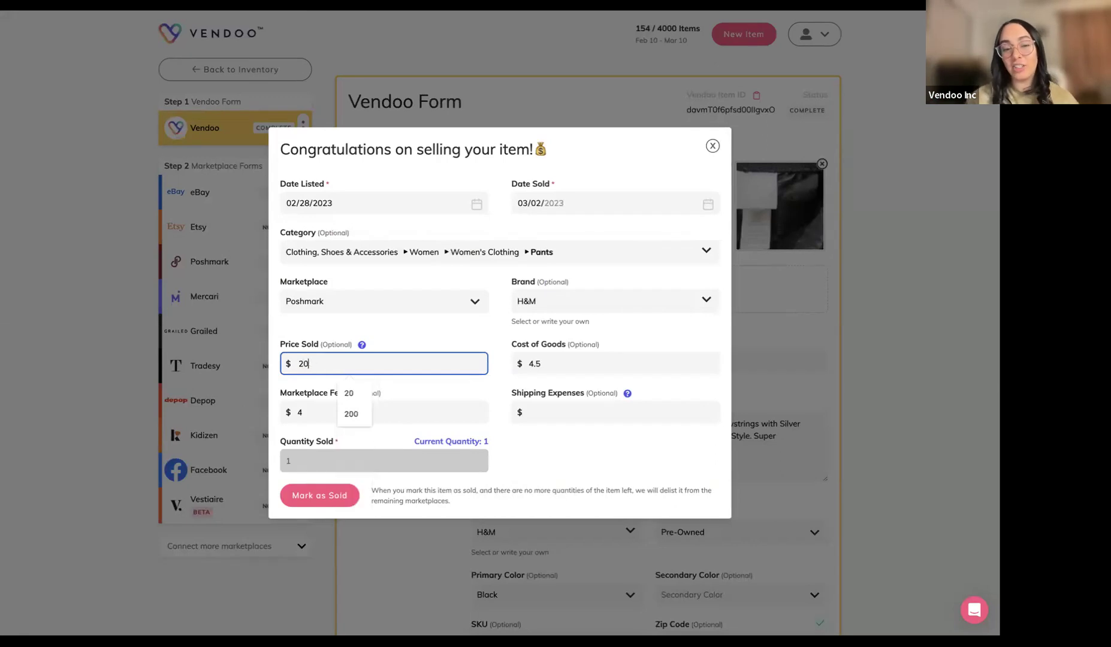
# Step: Set the shipping expenses to $0 and mark the item as sold
pyautogui.press('Tab')
pyautogui.press('Tab')
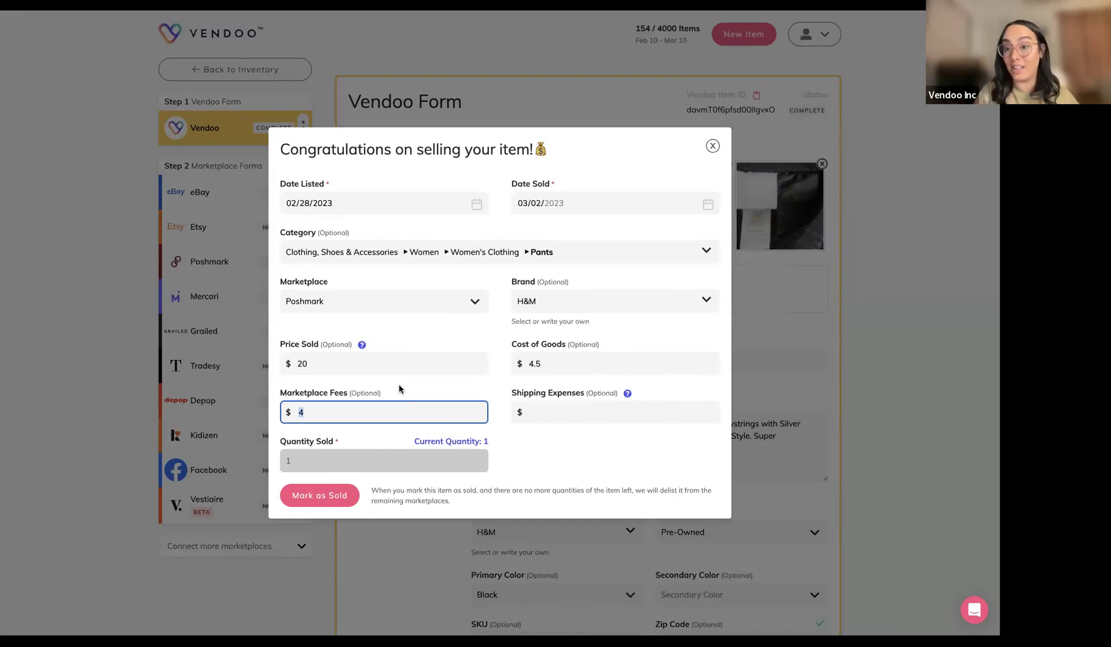
pyautogui.press('Tab')
pyautogui.write('0')
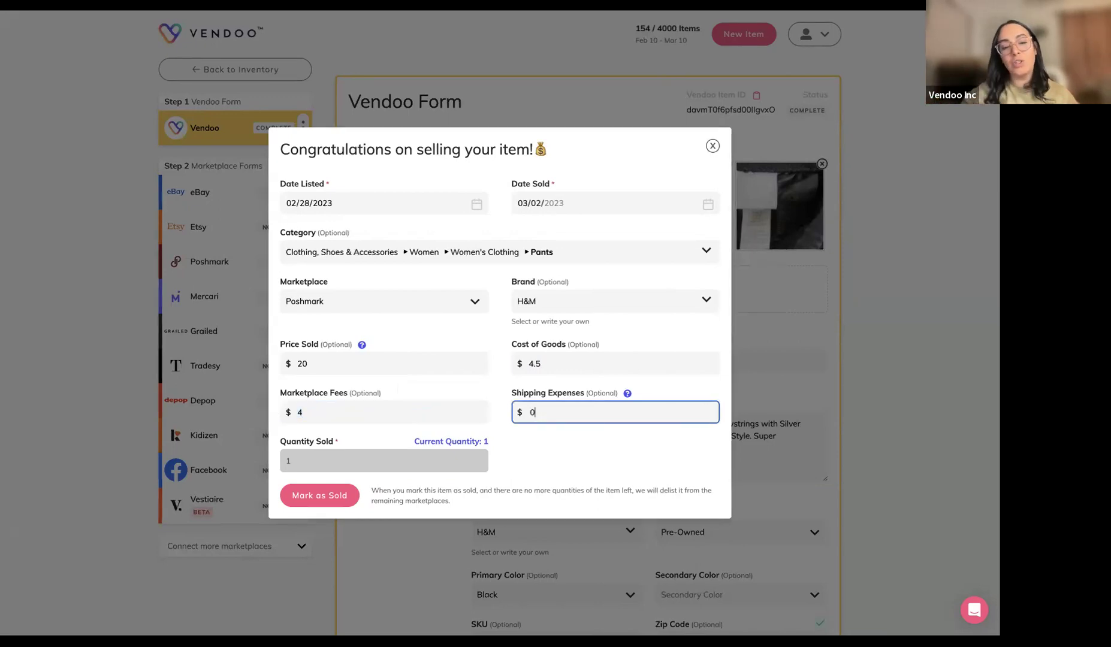
pyautogui.click(311, 502)
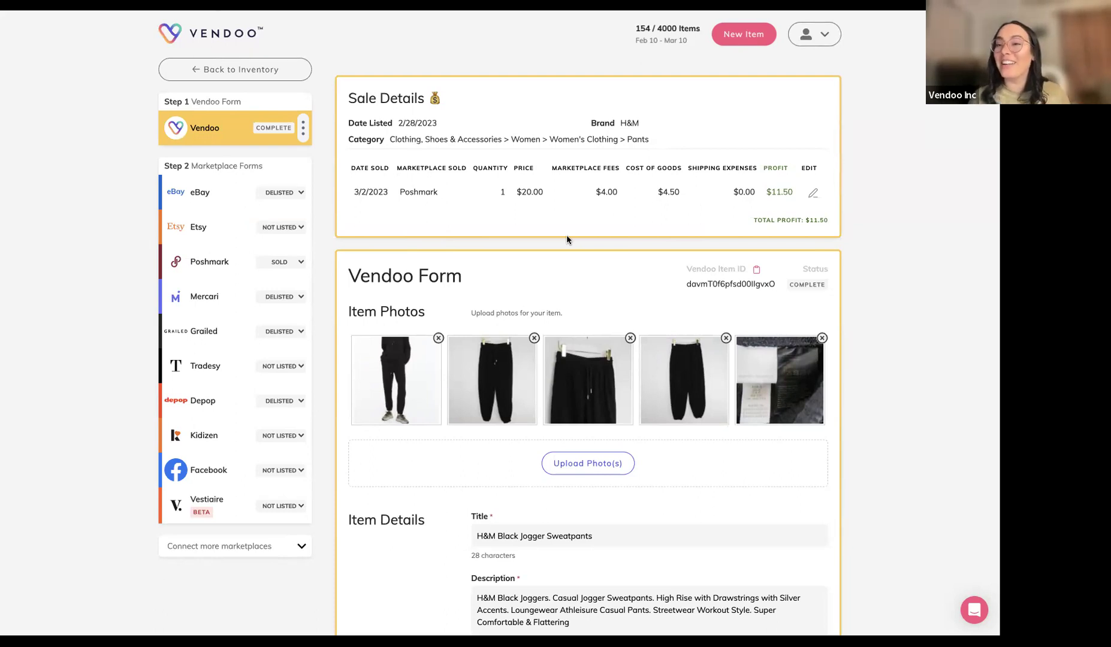
# Step: Leave the sold item, review the month-to-date revenue and profit analytics, and return to the inventory
pyautogui.click(300, 70)
pyautogui.click(181, 194)
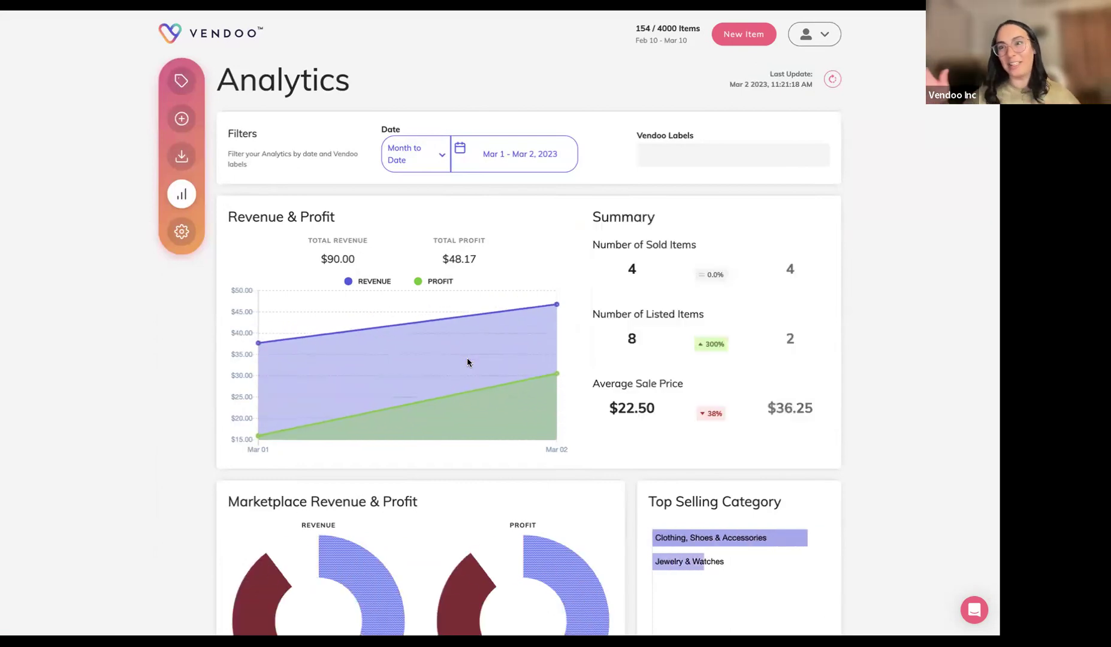
pyautogui.click(185, 81)
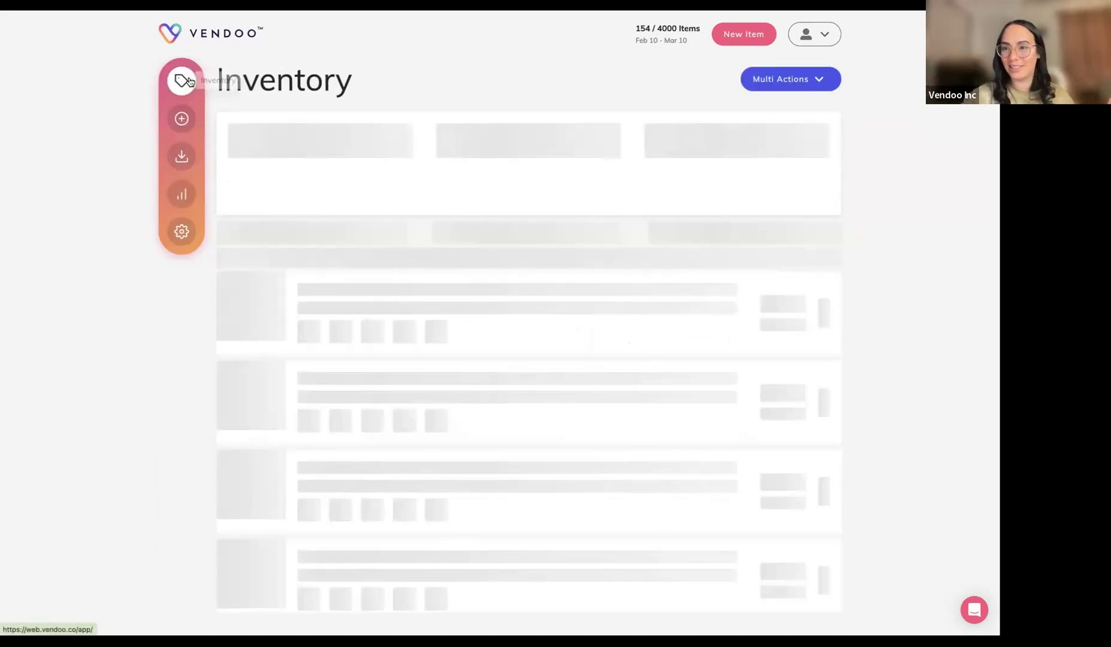